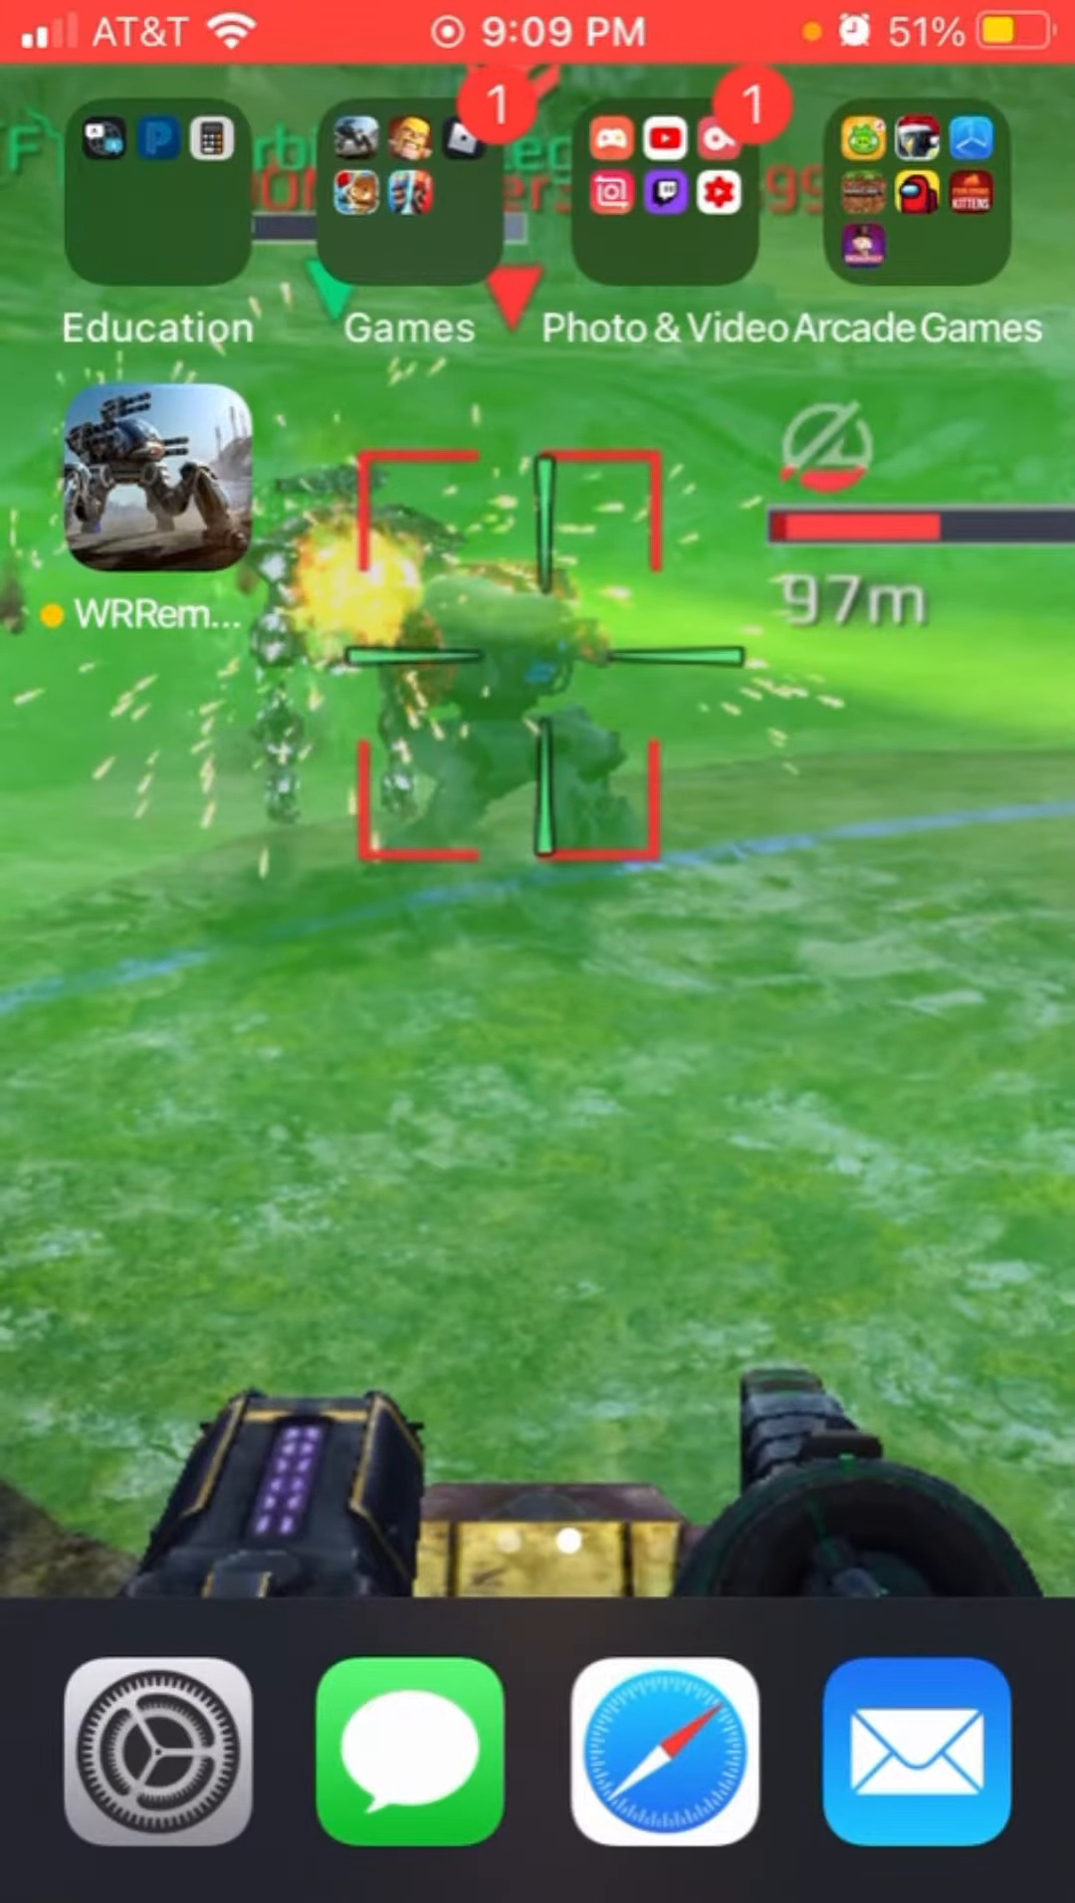
- Launch Safari from the dock onto the Google calculator page
{"action": "left_click", "coordinate": [663, 1749]}
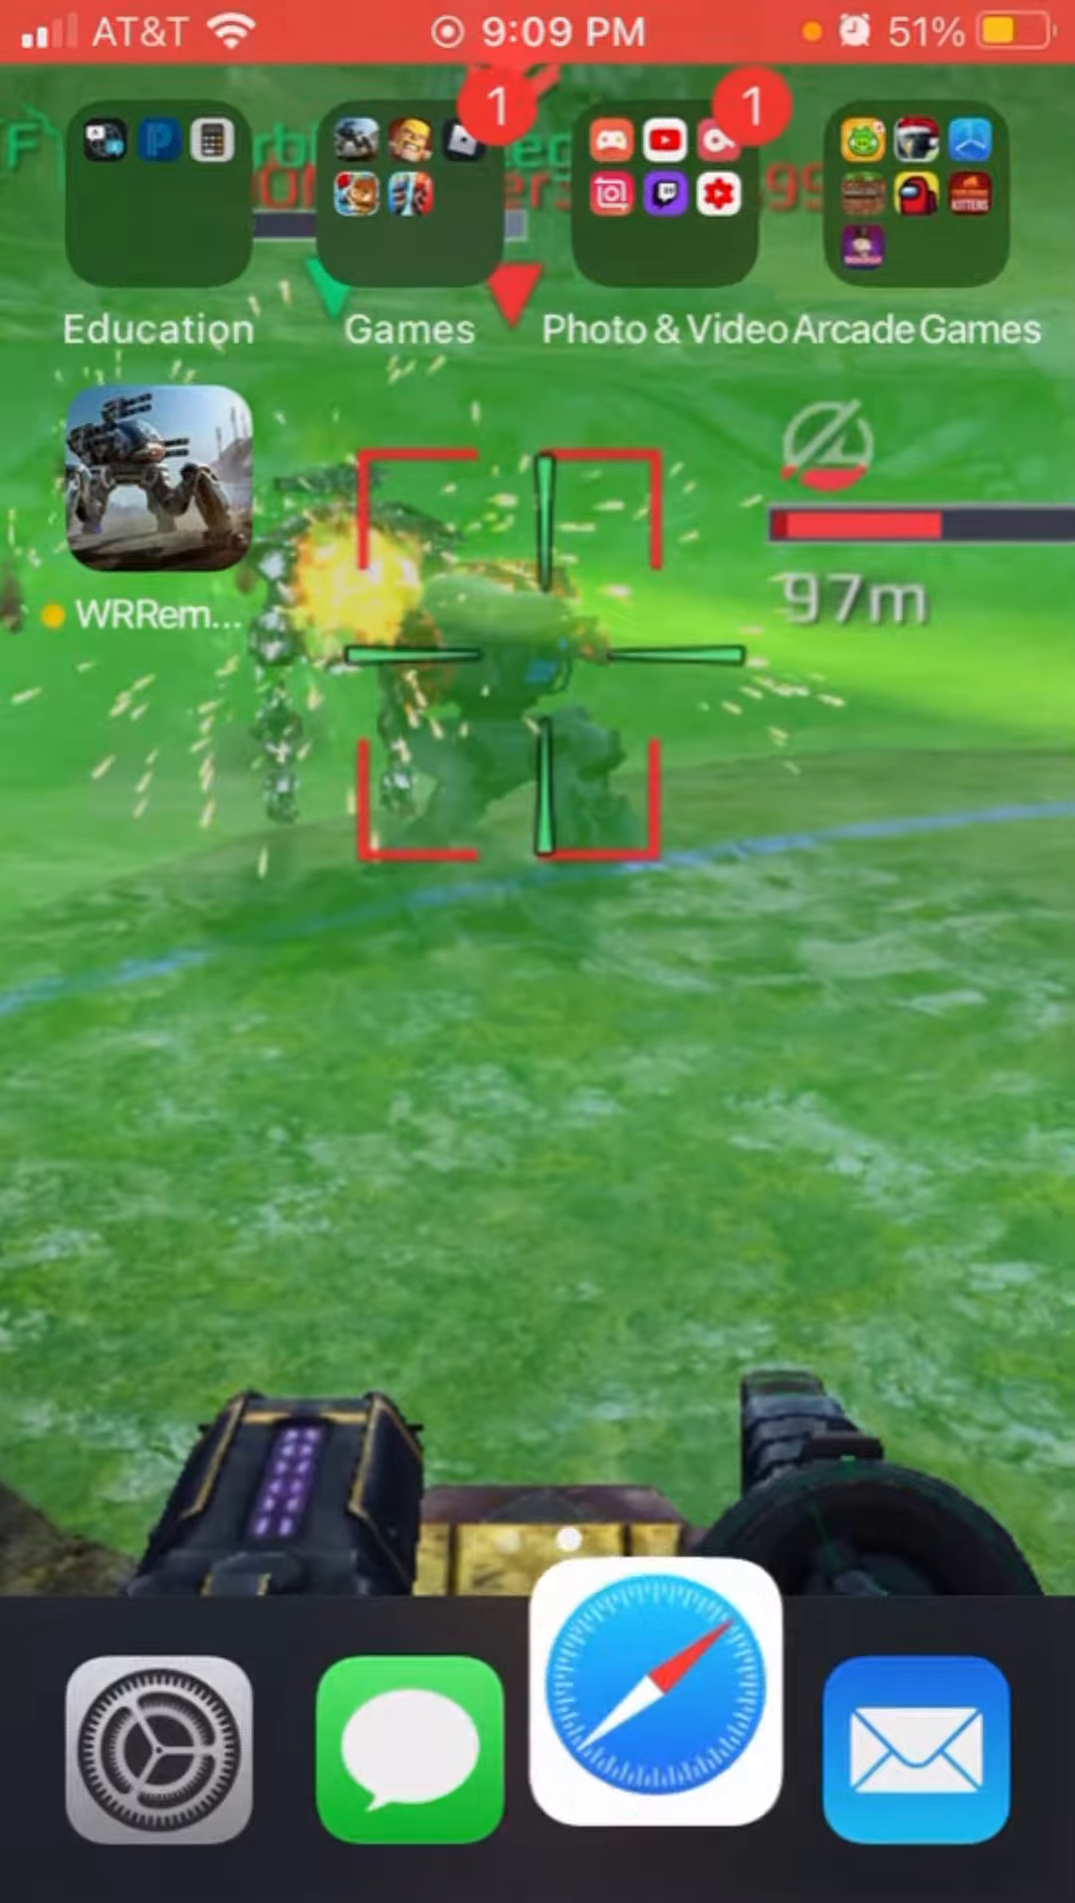
- Clear the previous calculation and enter 196000
{"action": "left_click", "coordinate": [890, 1731]}
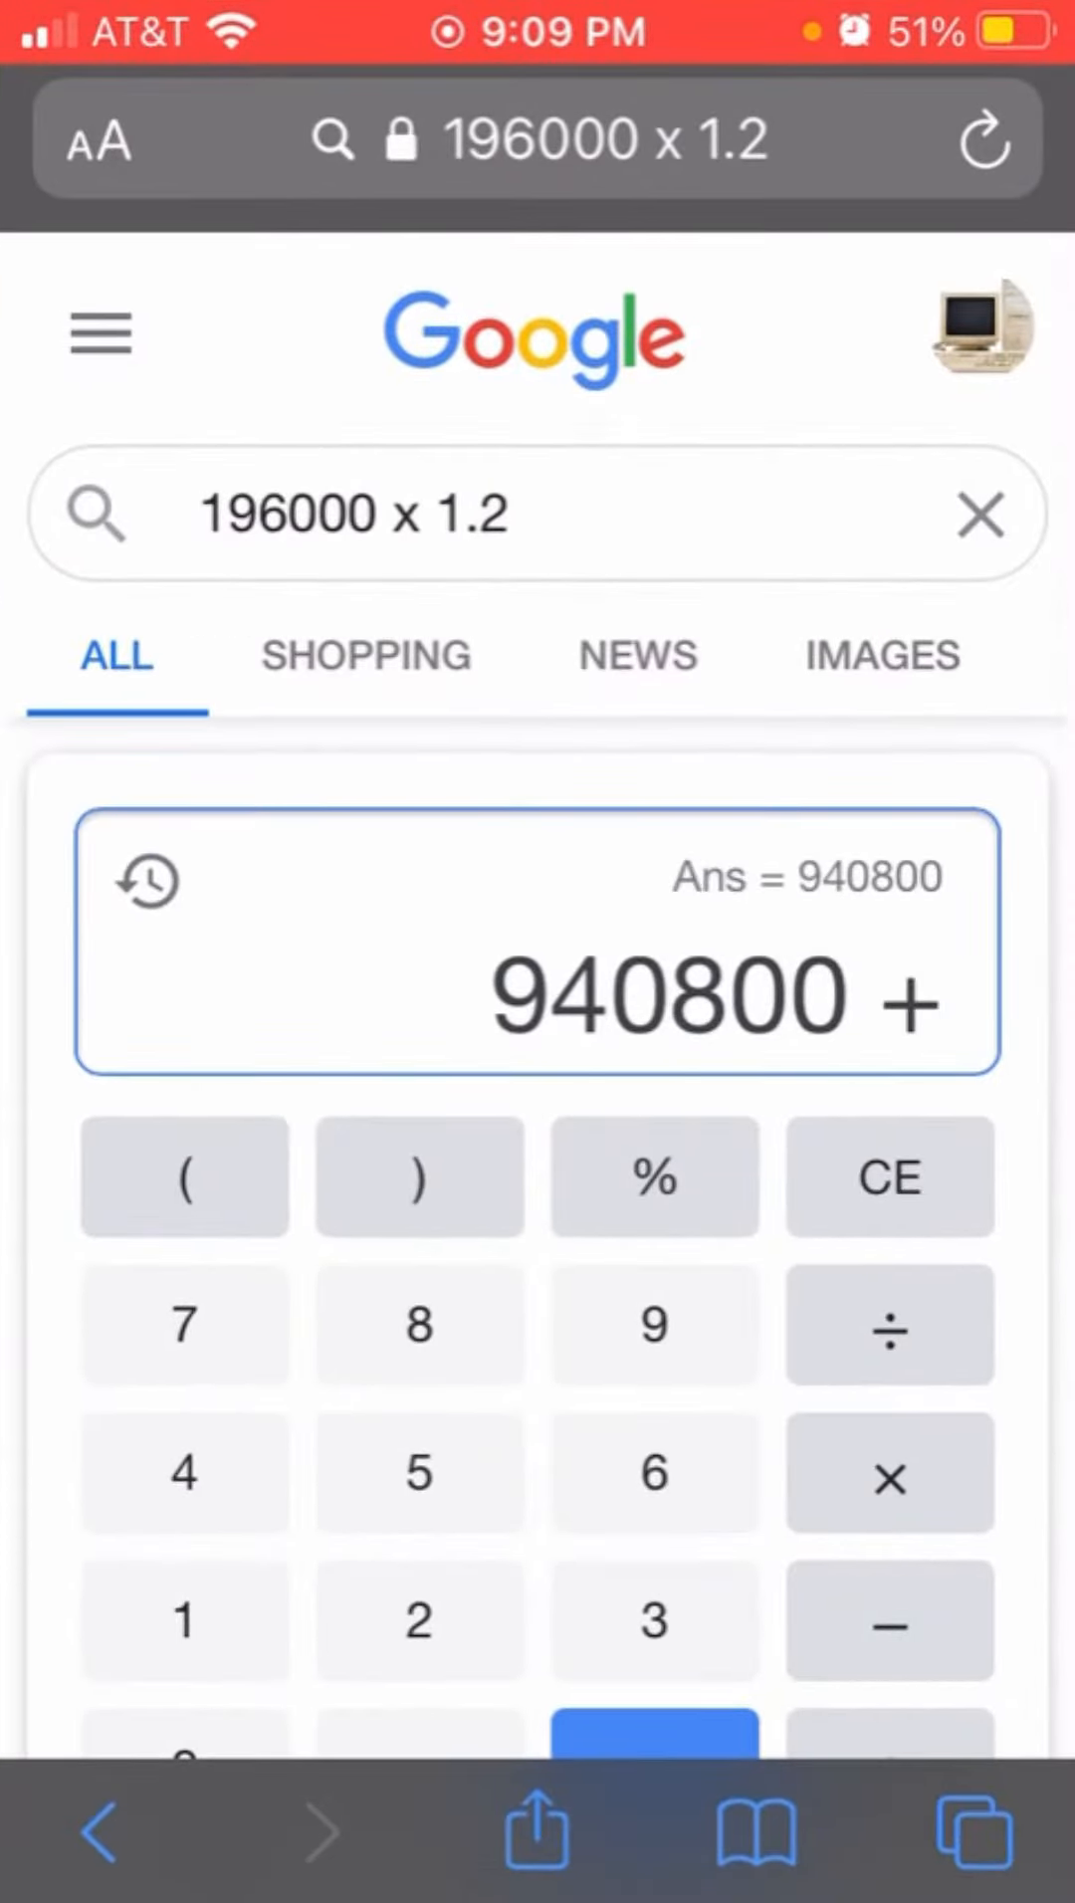
{"action": "left_click", "coordinate": [889, 1176]}
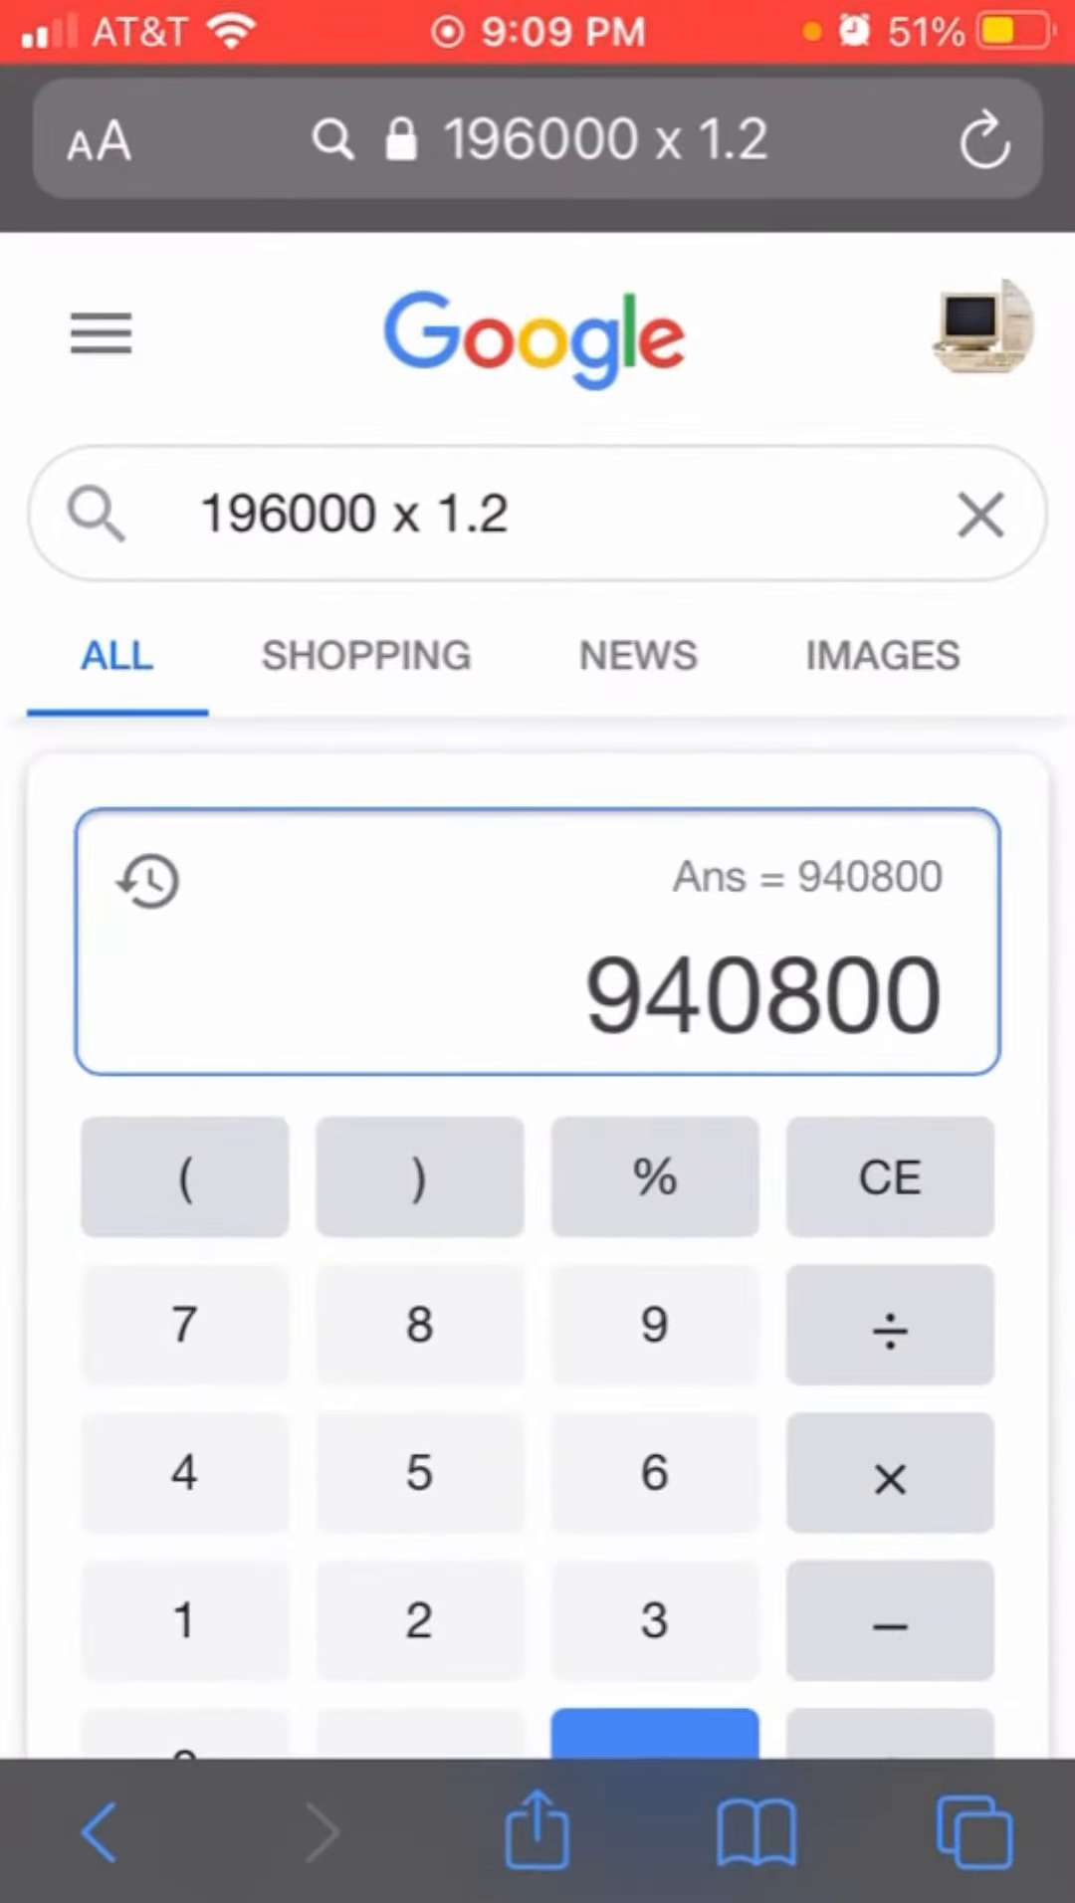
{"action": "left_click", "coordinate": [890, 1176]}
{"action": "left_click", "coordinate": [182, 1619]}
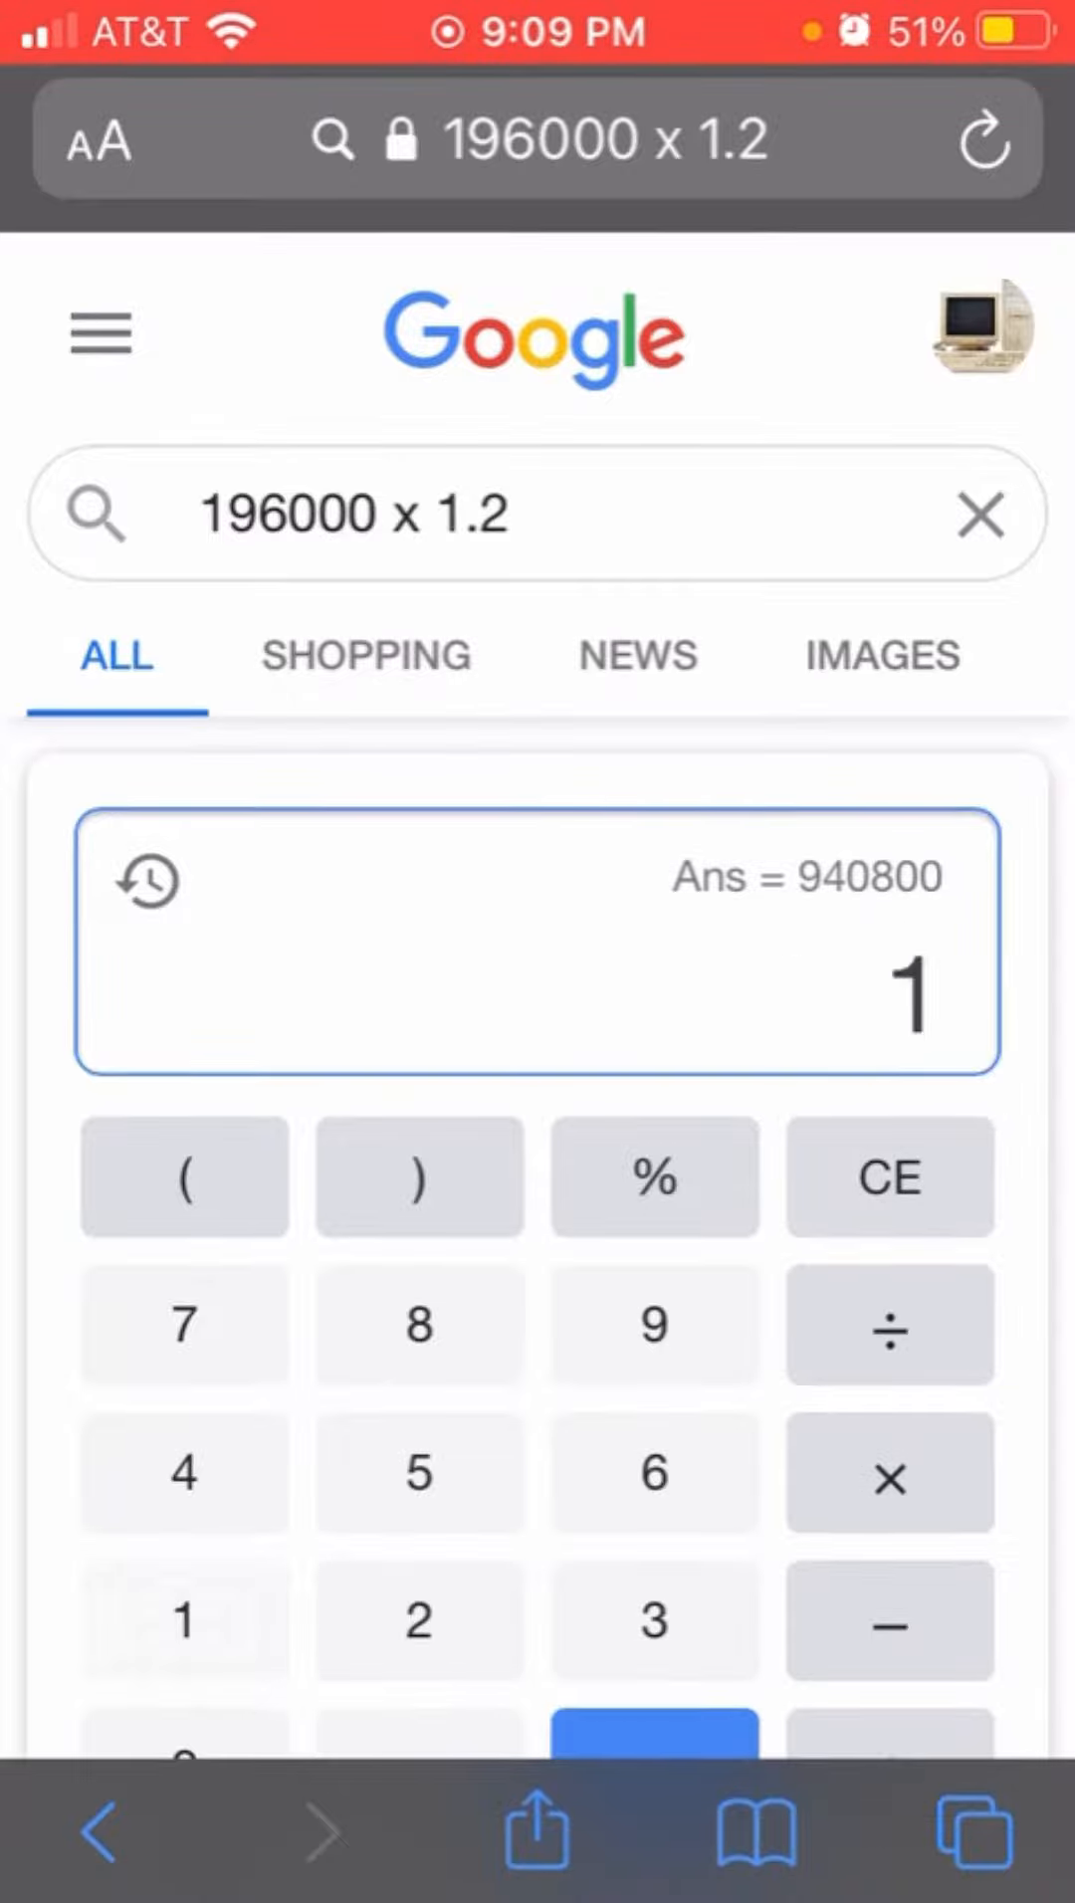
{"action": "left_click", "coordinate": [653, 1325]}
{"action": "left_click", "coordinate": [653, 1471]}
{"action": "scroll", "coordinate": [419, 1472], "scroll_direction": "down", "scroll_amount": 2}
{"action": "left_click", "coordinate": [182, 1519]}
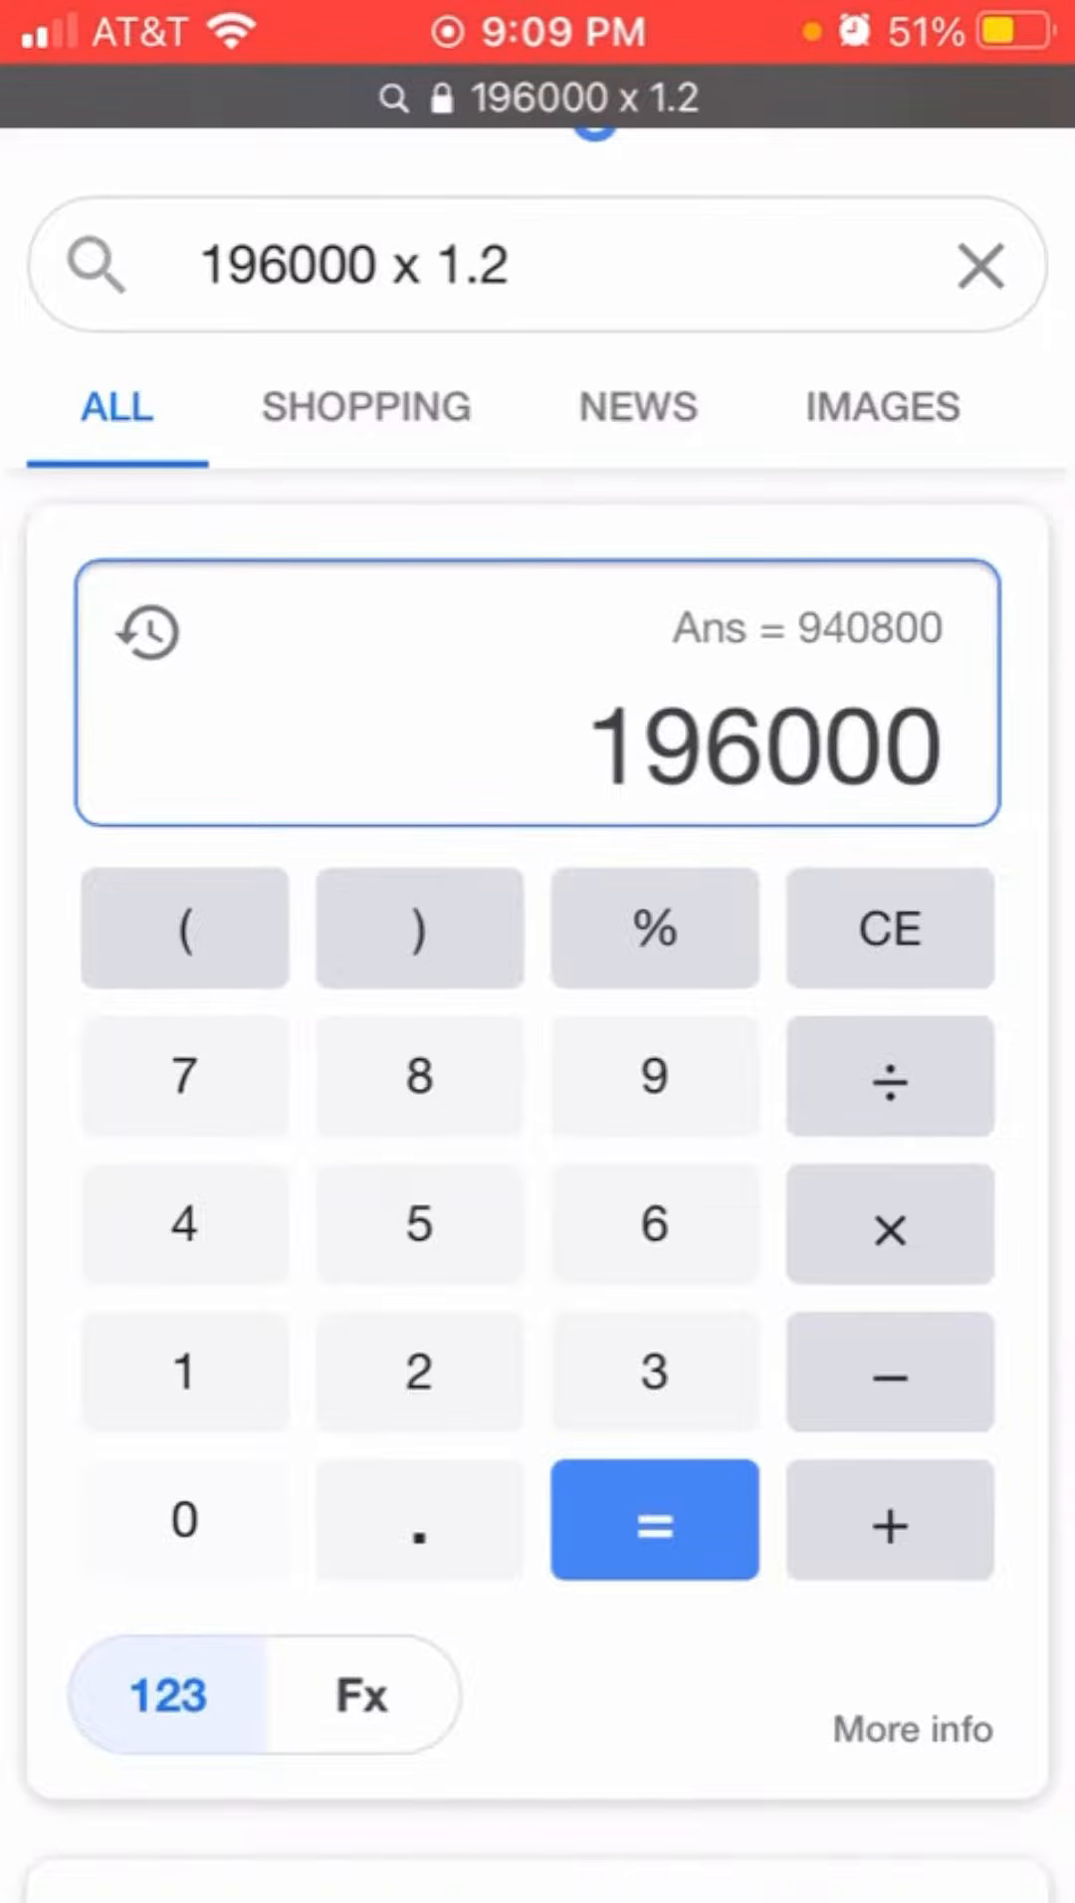
- Multiply 196000 by 1.2 to get 235200
{"action": "left_click", "coordinate": [889, 1223]}
{"action": "left_click", "coordinate": [185, 1371]}
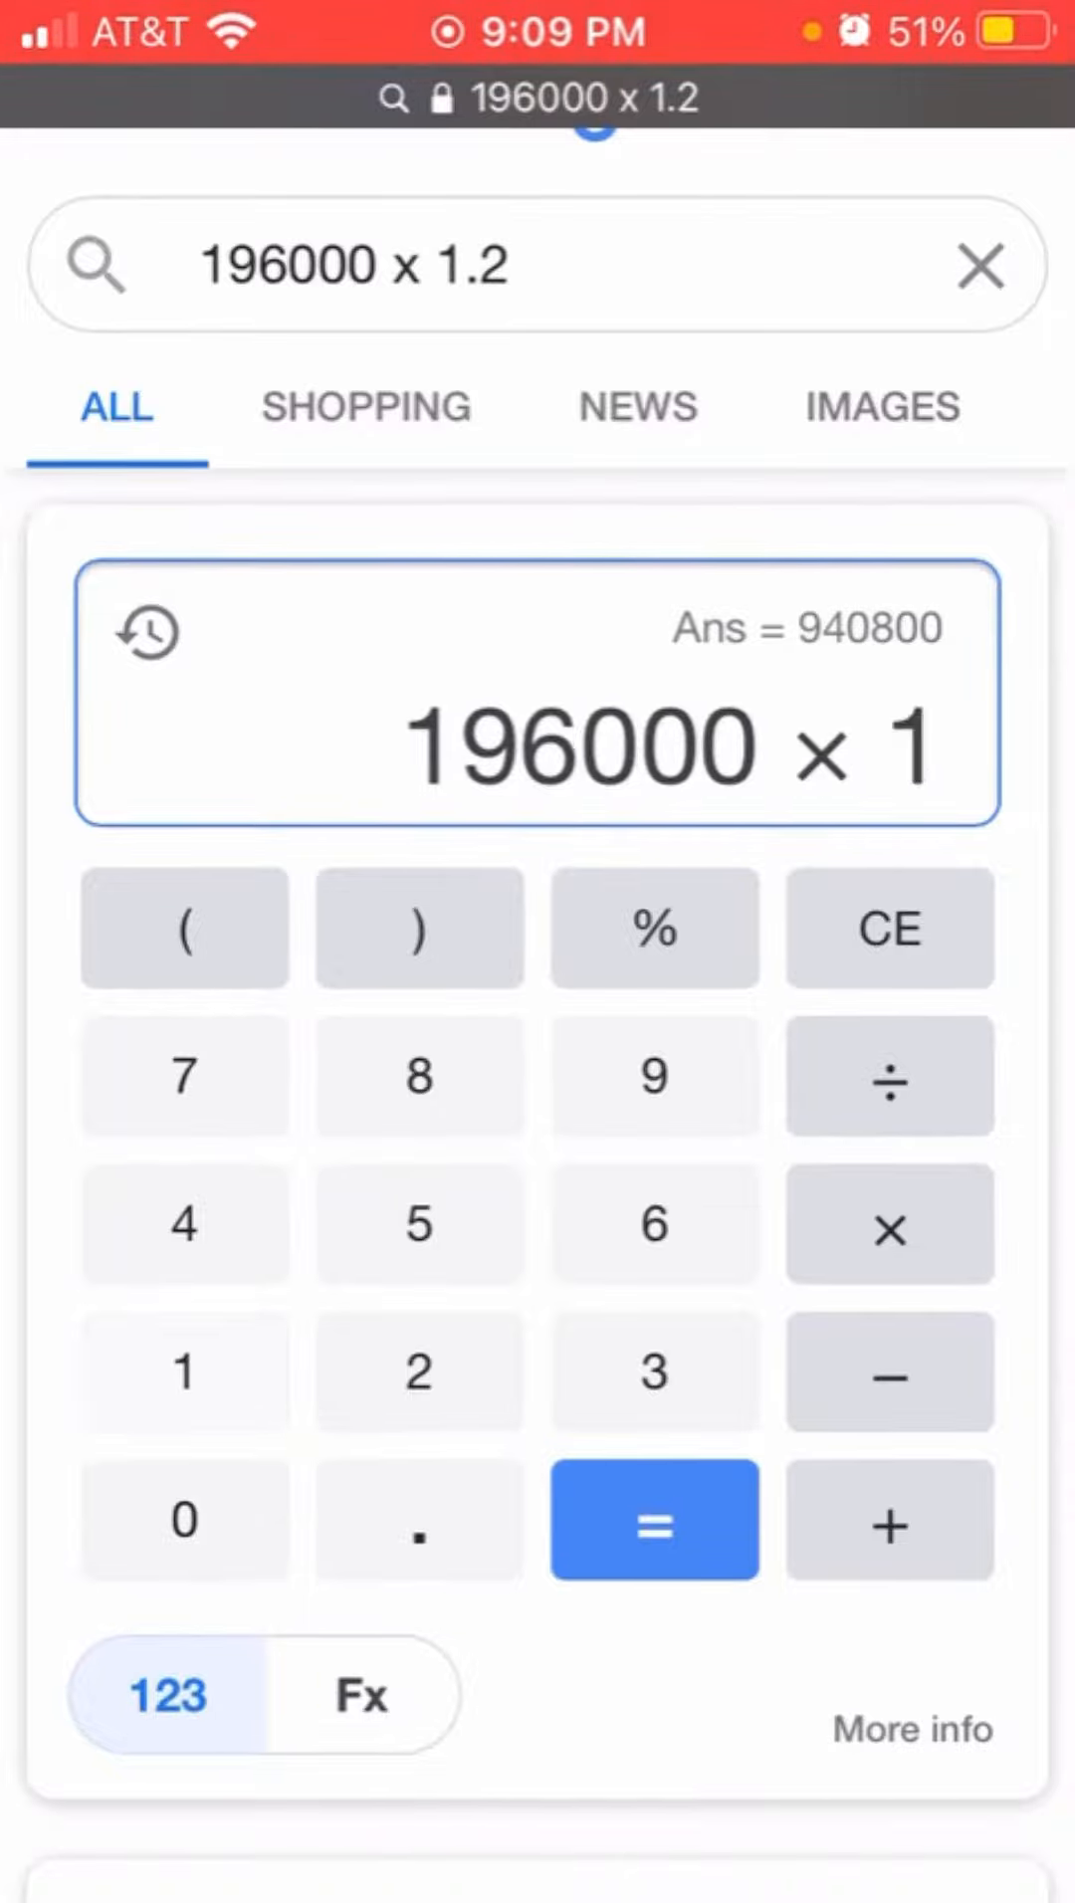
{"action": "left_click", "coordinate": [419, 1520]}
{"action": "left_click", "coordinate": [419, 1371]}
{"action": "left_click", "coordinate": [653, 1520]}
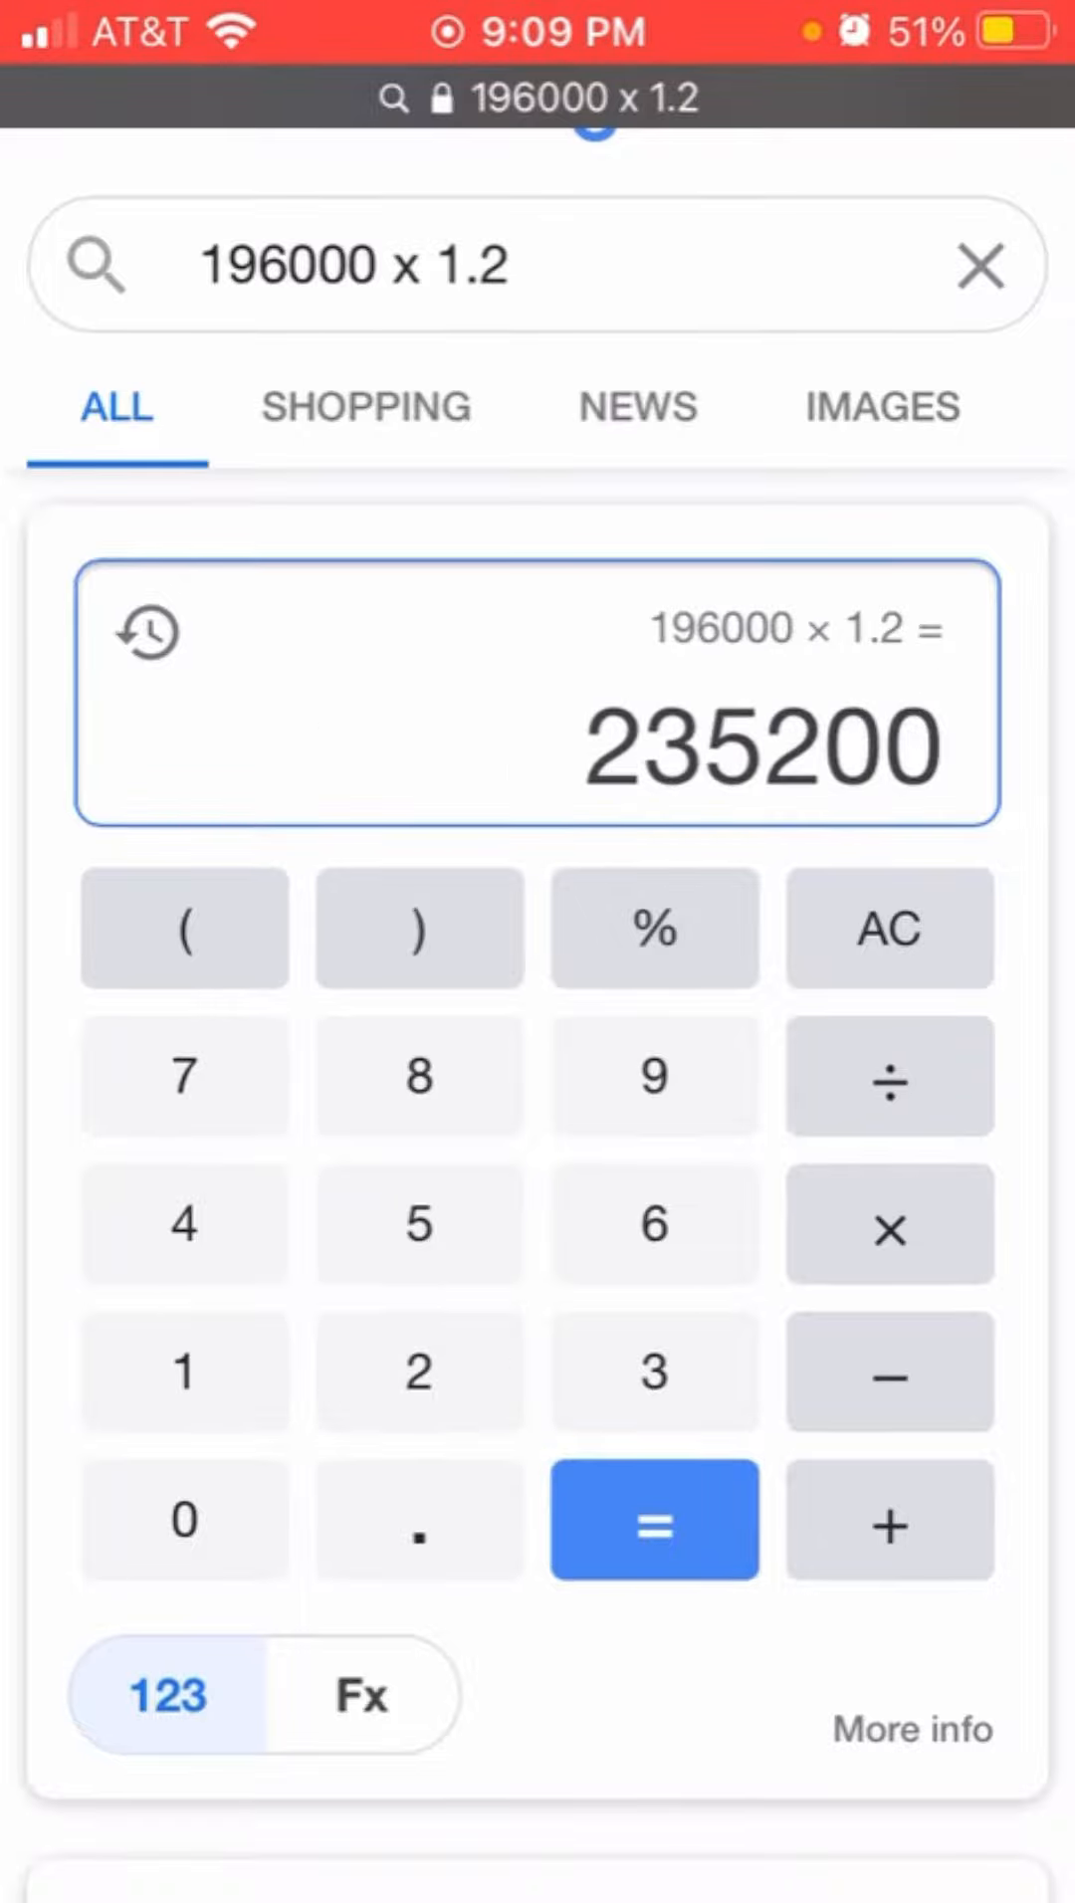
- Double the result twice: 235200 × 2 = 470400, then × 2 = 940800
{"action": "left_click", "coordinate": [890, 1223]}
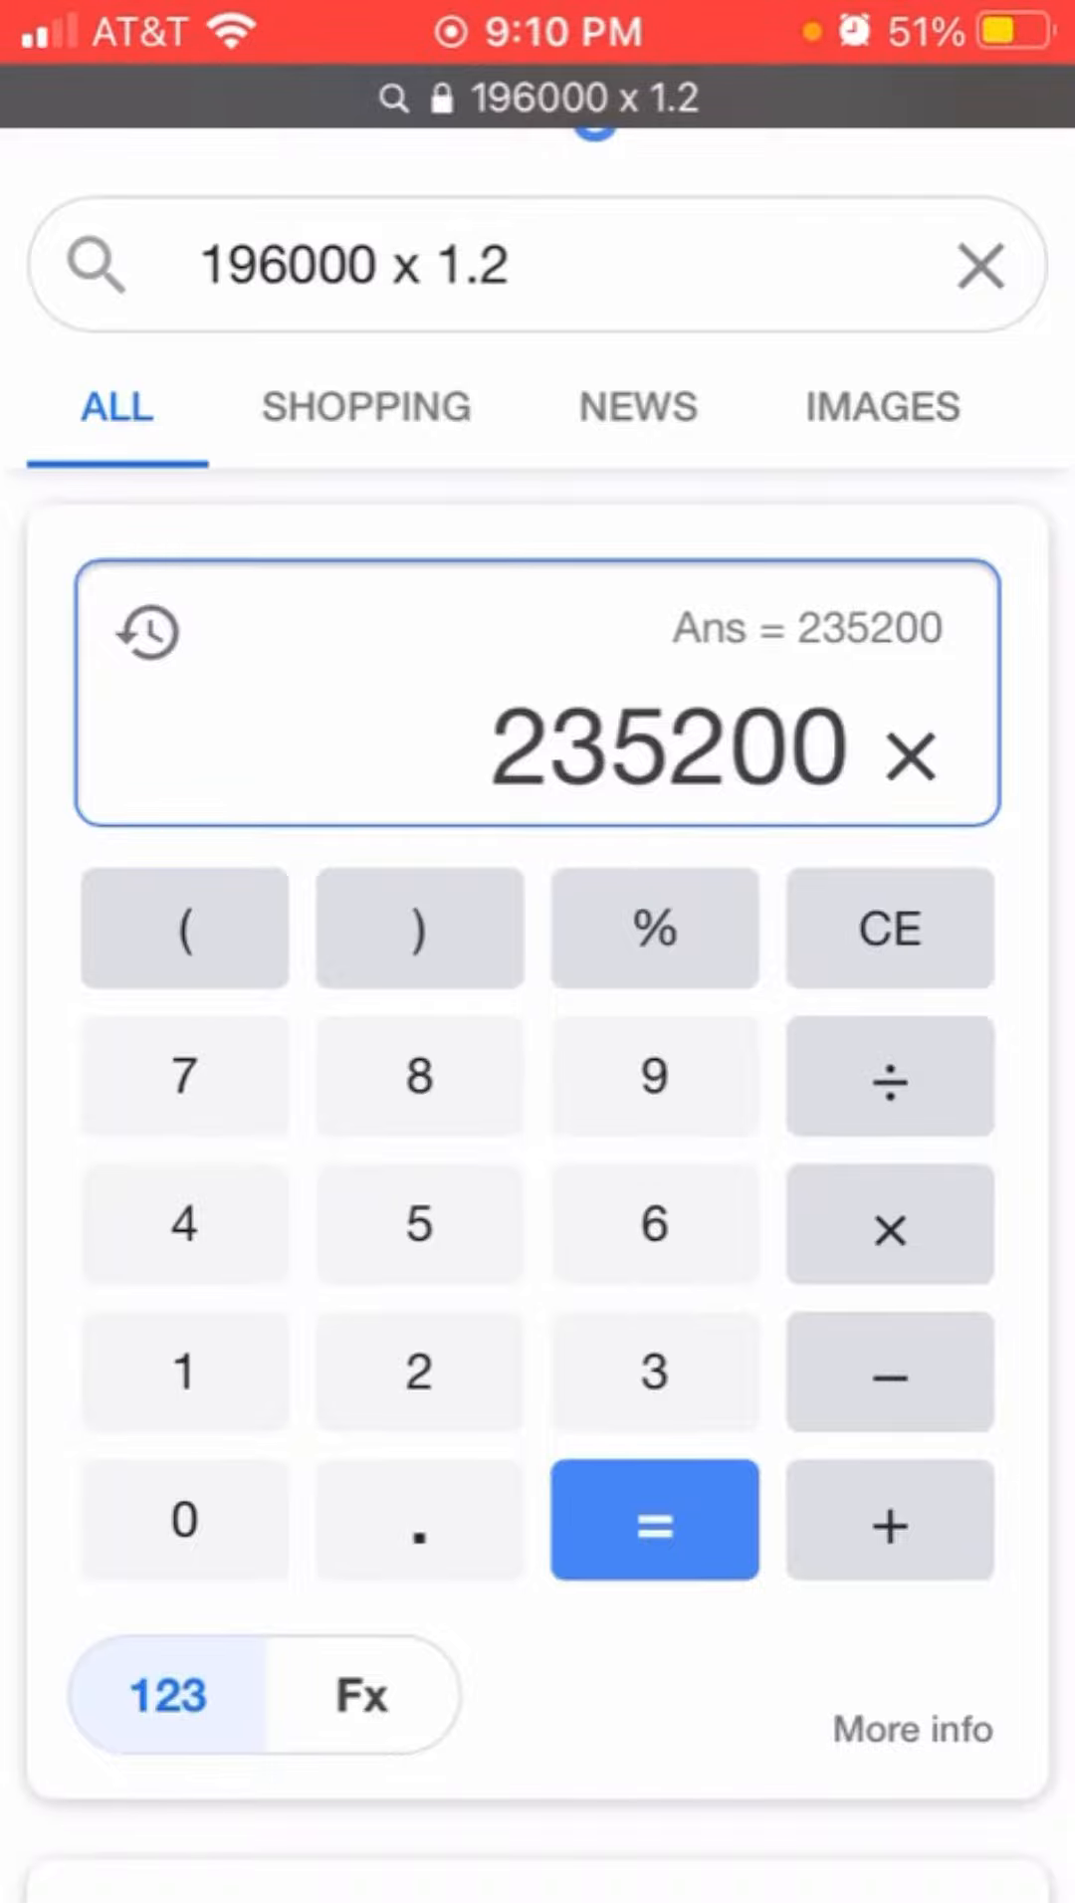
{"action": "left_click", "coordinate": [419, 1370]}
{"action": "left_click", "coordinate": [654, 1519]}
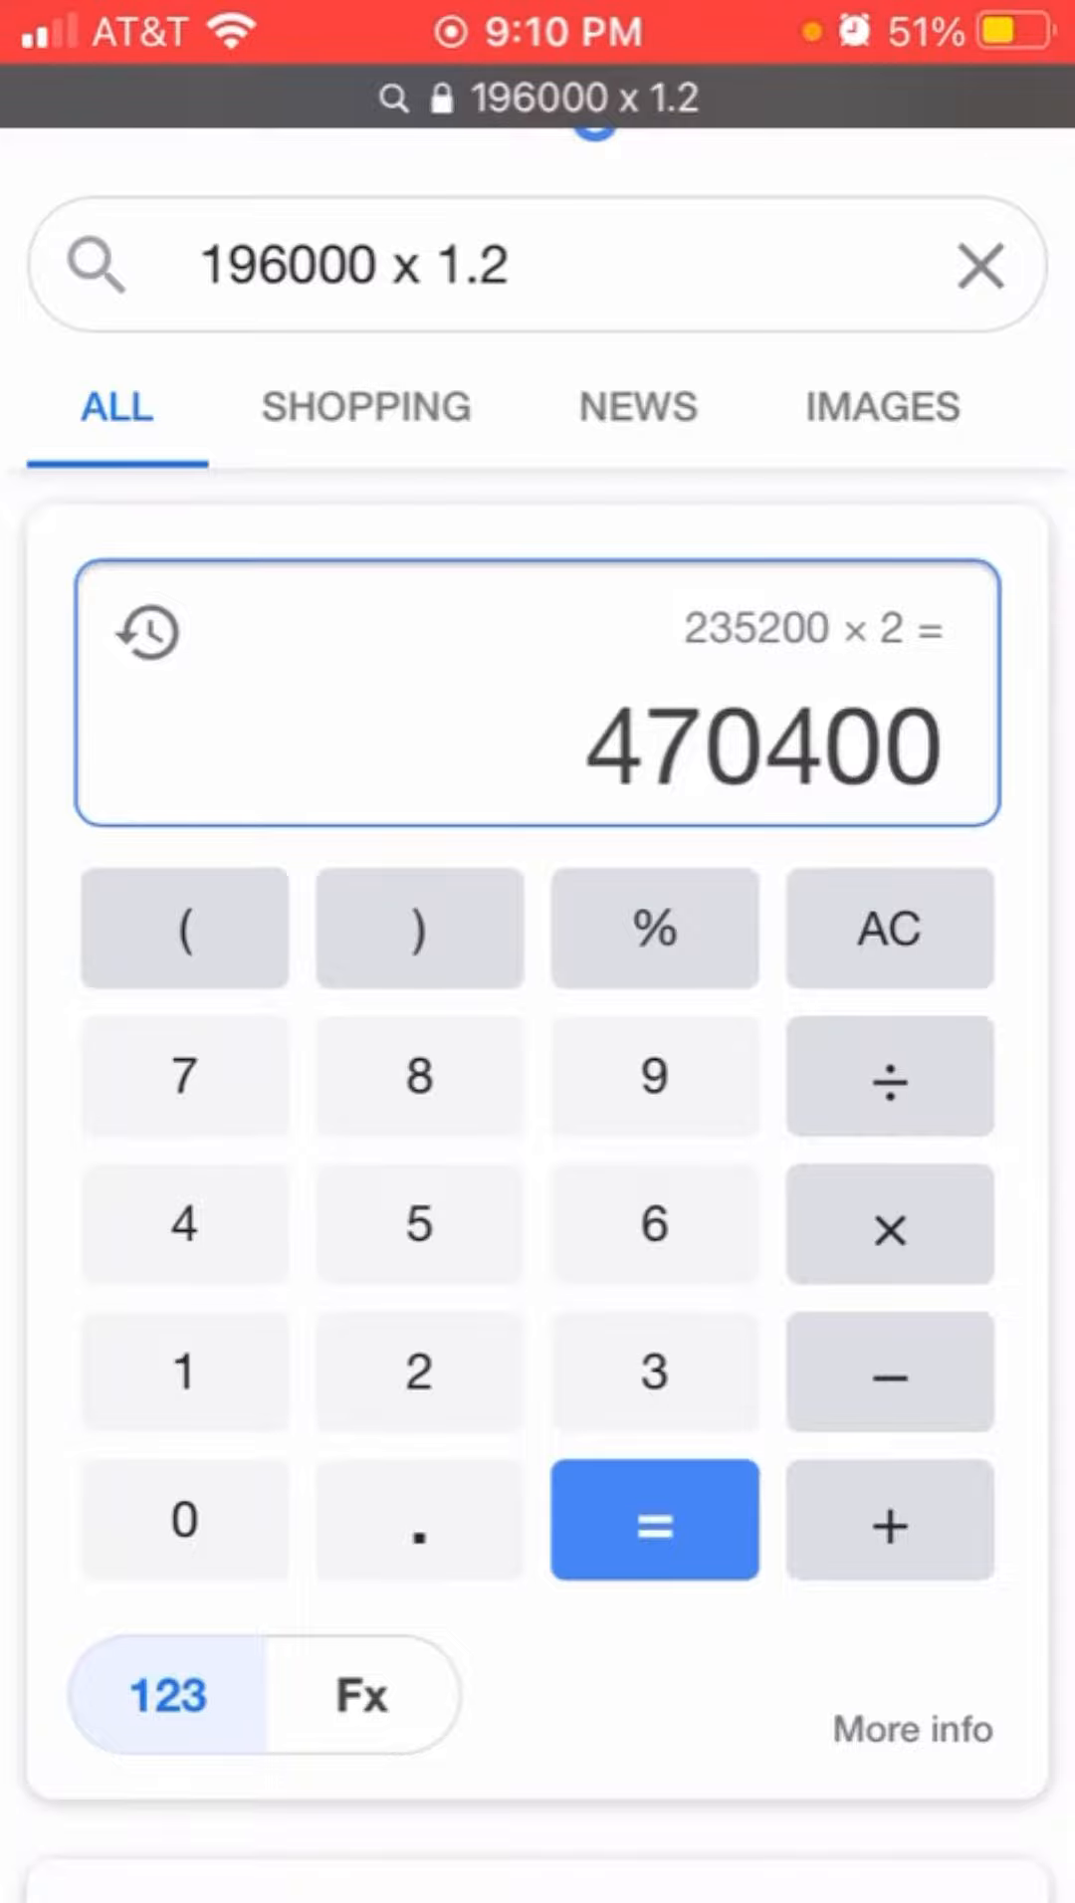
{"action": "left_click", "coordinate": [890, 1224]}
{"action": "left_click", "coordinate": [419, 1370]}
{"action": "left_click", "coordinate": [655, 1520]}
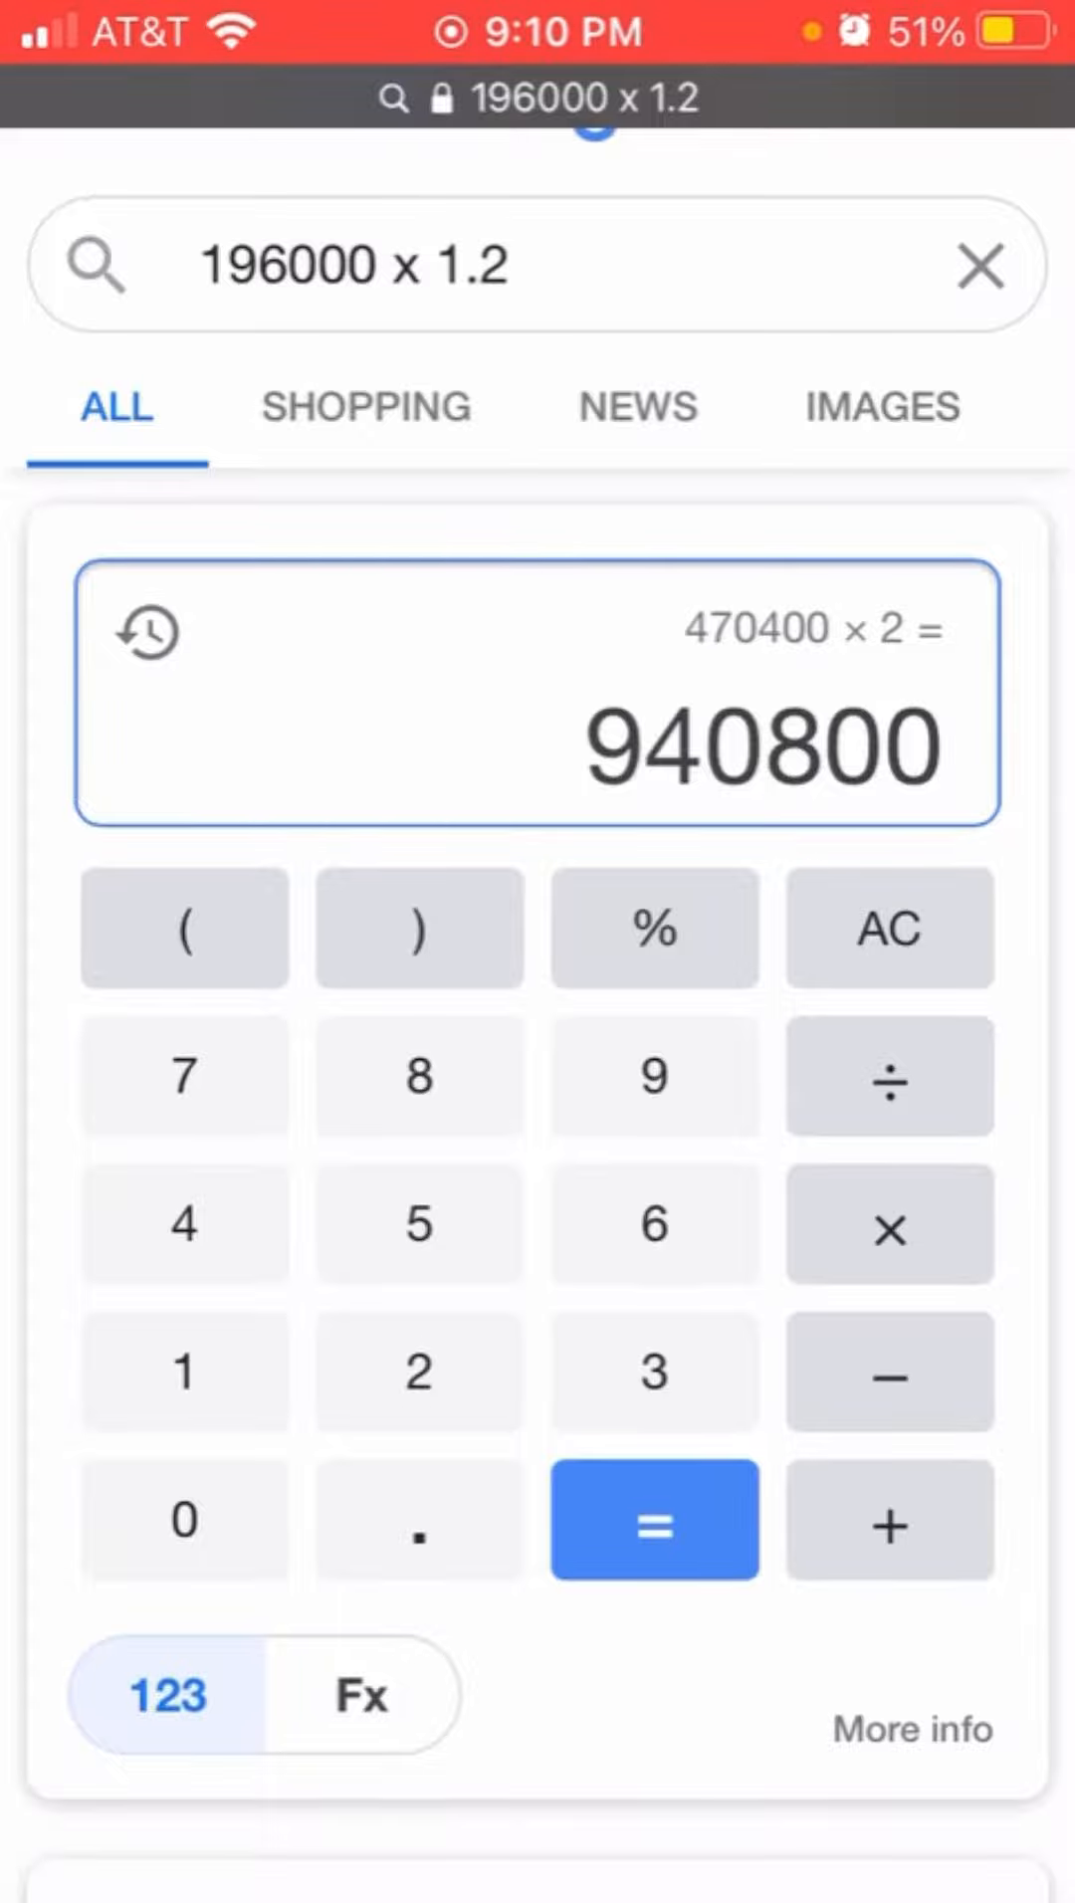
- Clear the display, enter 110000 × by mistake, then delete it again
{"action": "left_click", "coordinate": [889, 928]}
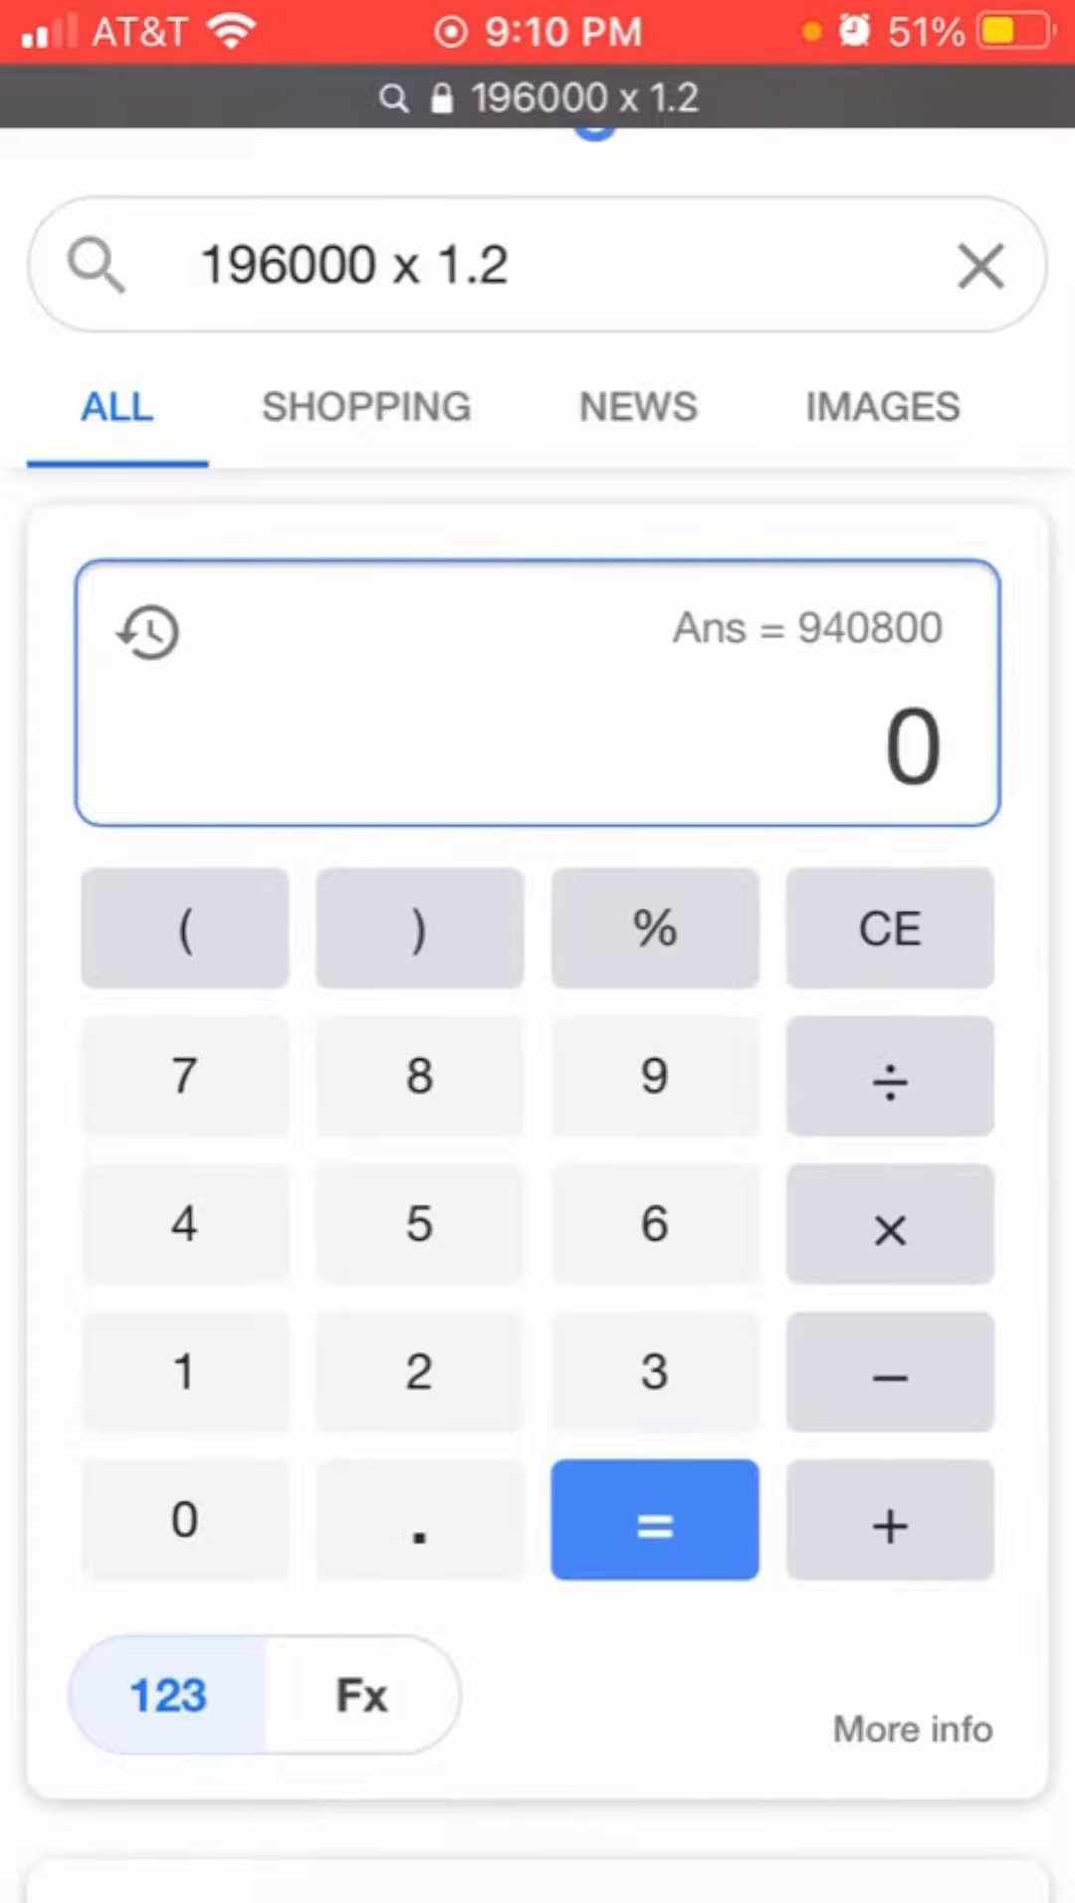
{"action": "left_click", "coordinate": [184, 1370]}
{"action": "left_click", "coordinate": [184, 1518]}
{"action": "left_click", "coordinate": [184, 1517]}
{"action": "left_click", "coordinate": [184, 1517]}
{"action": "left_click", "coordinate": [184, 1518]}
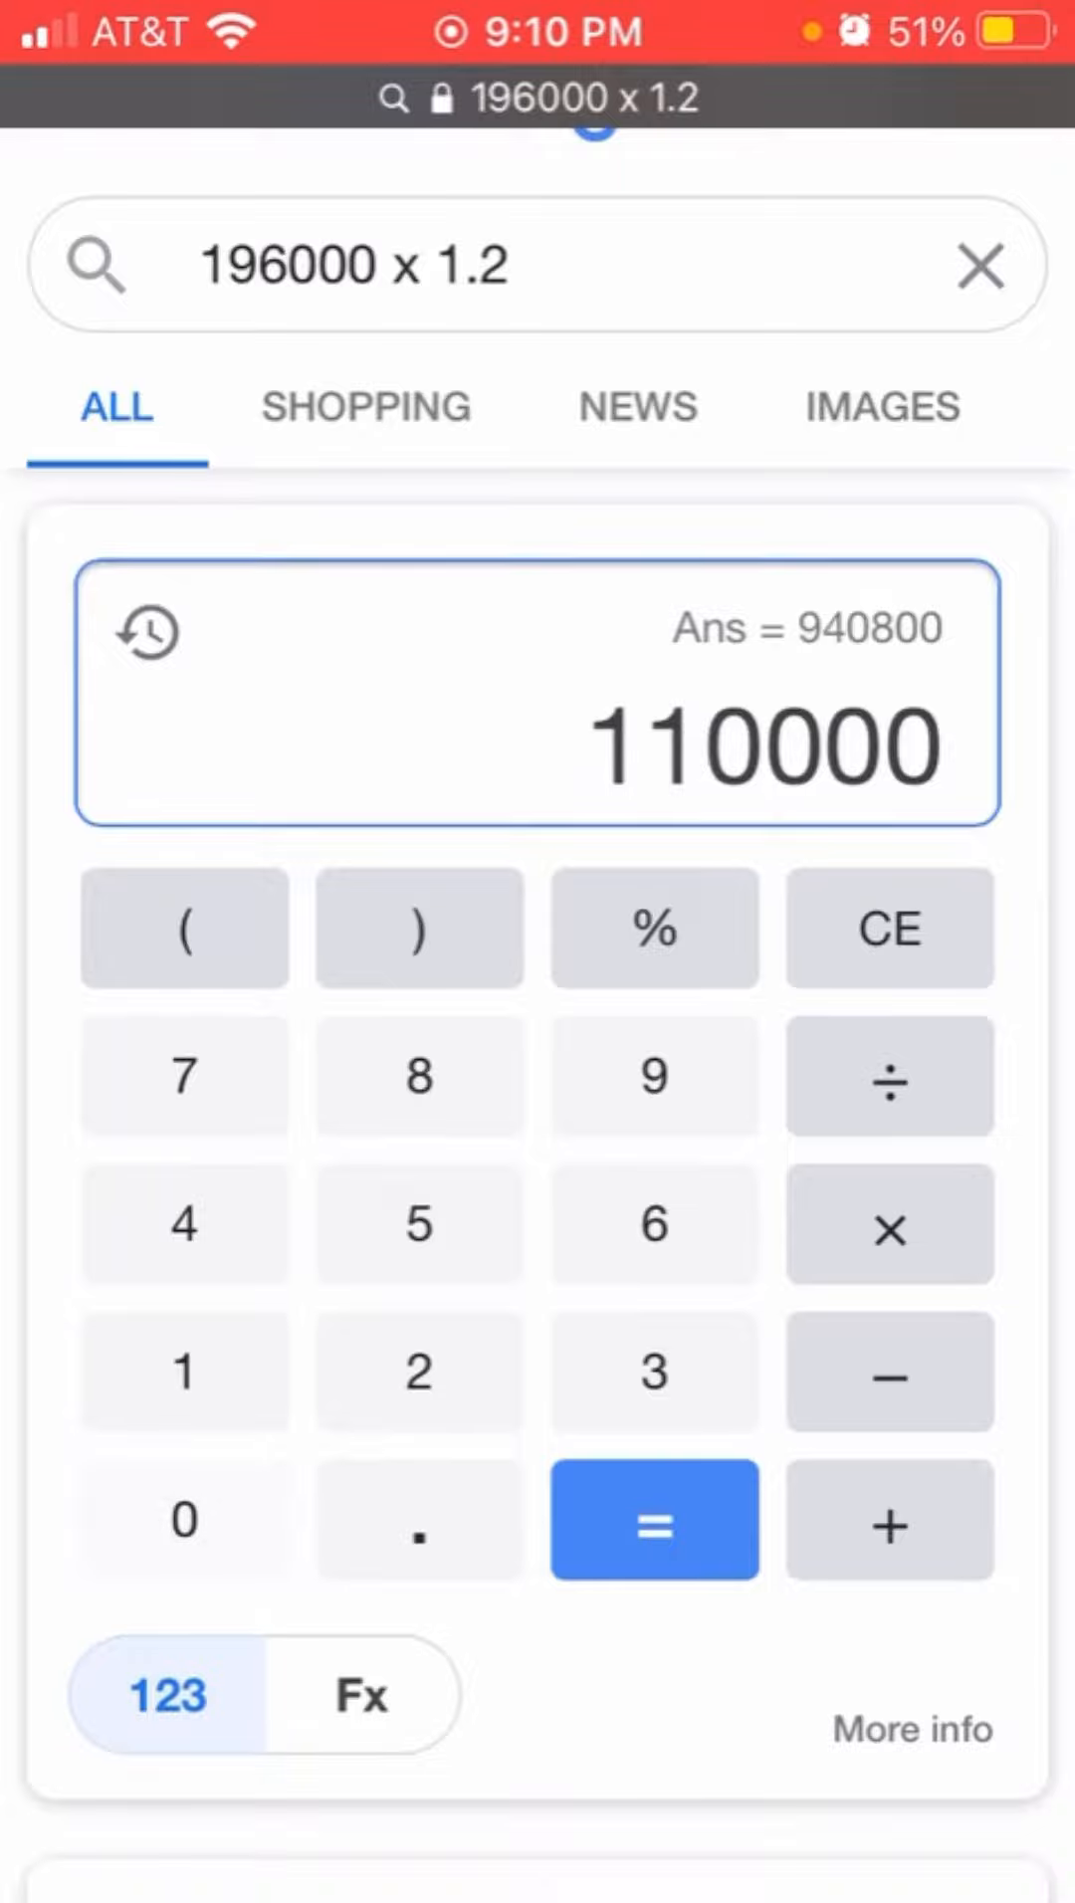
{"action": "left_click", "coordinate": [889, 1223]}
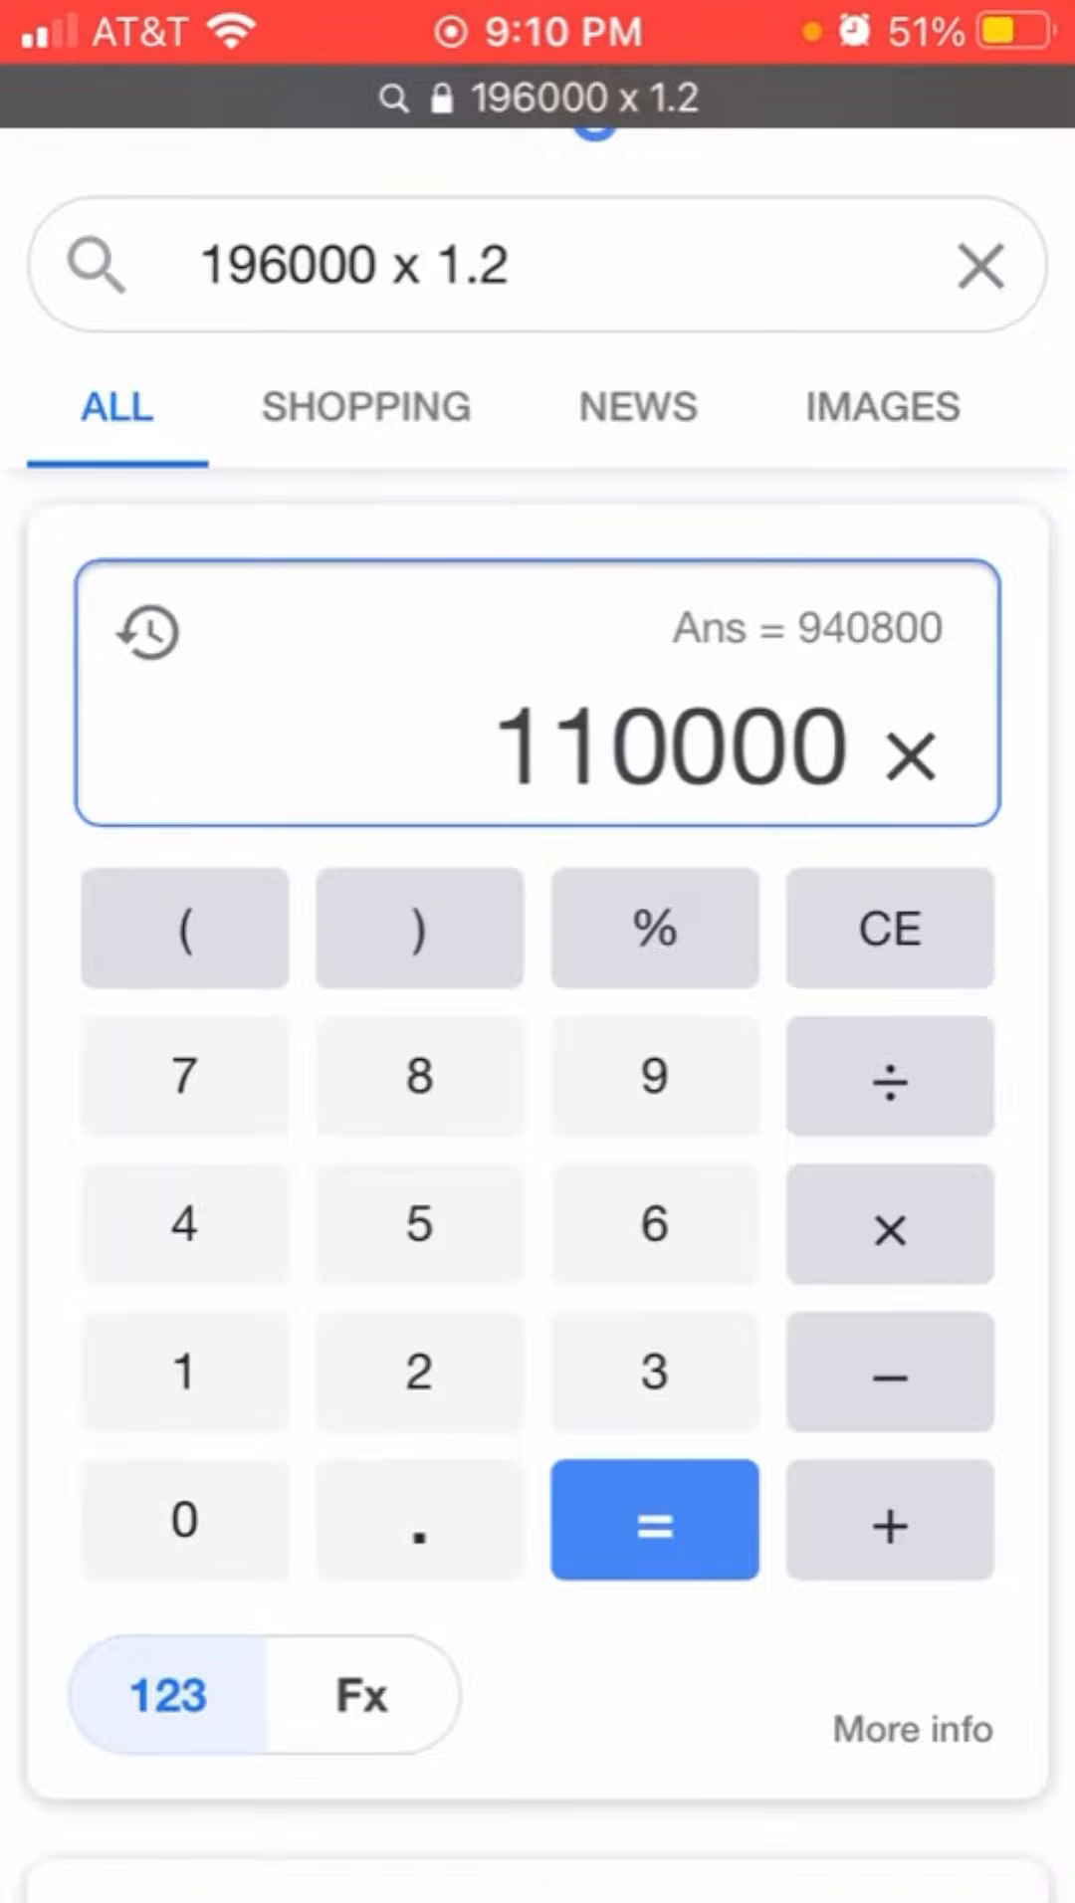
{"action": "left_click", "coordinate": [890, 928]}
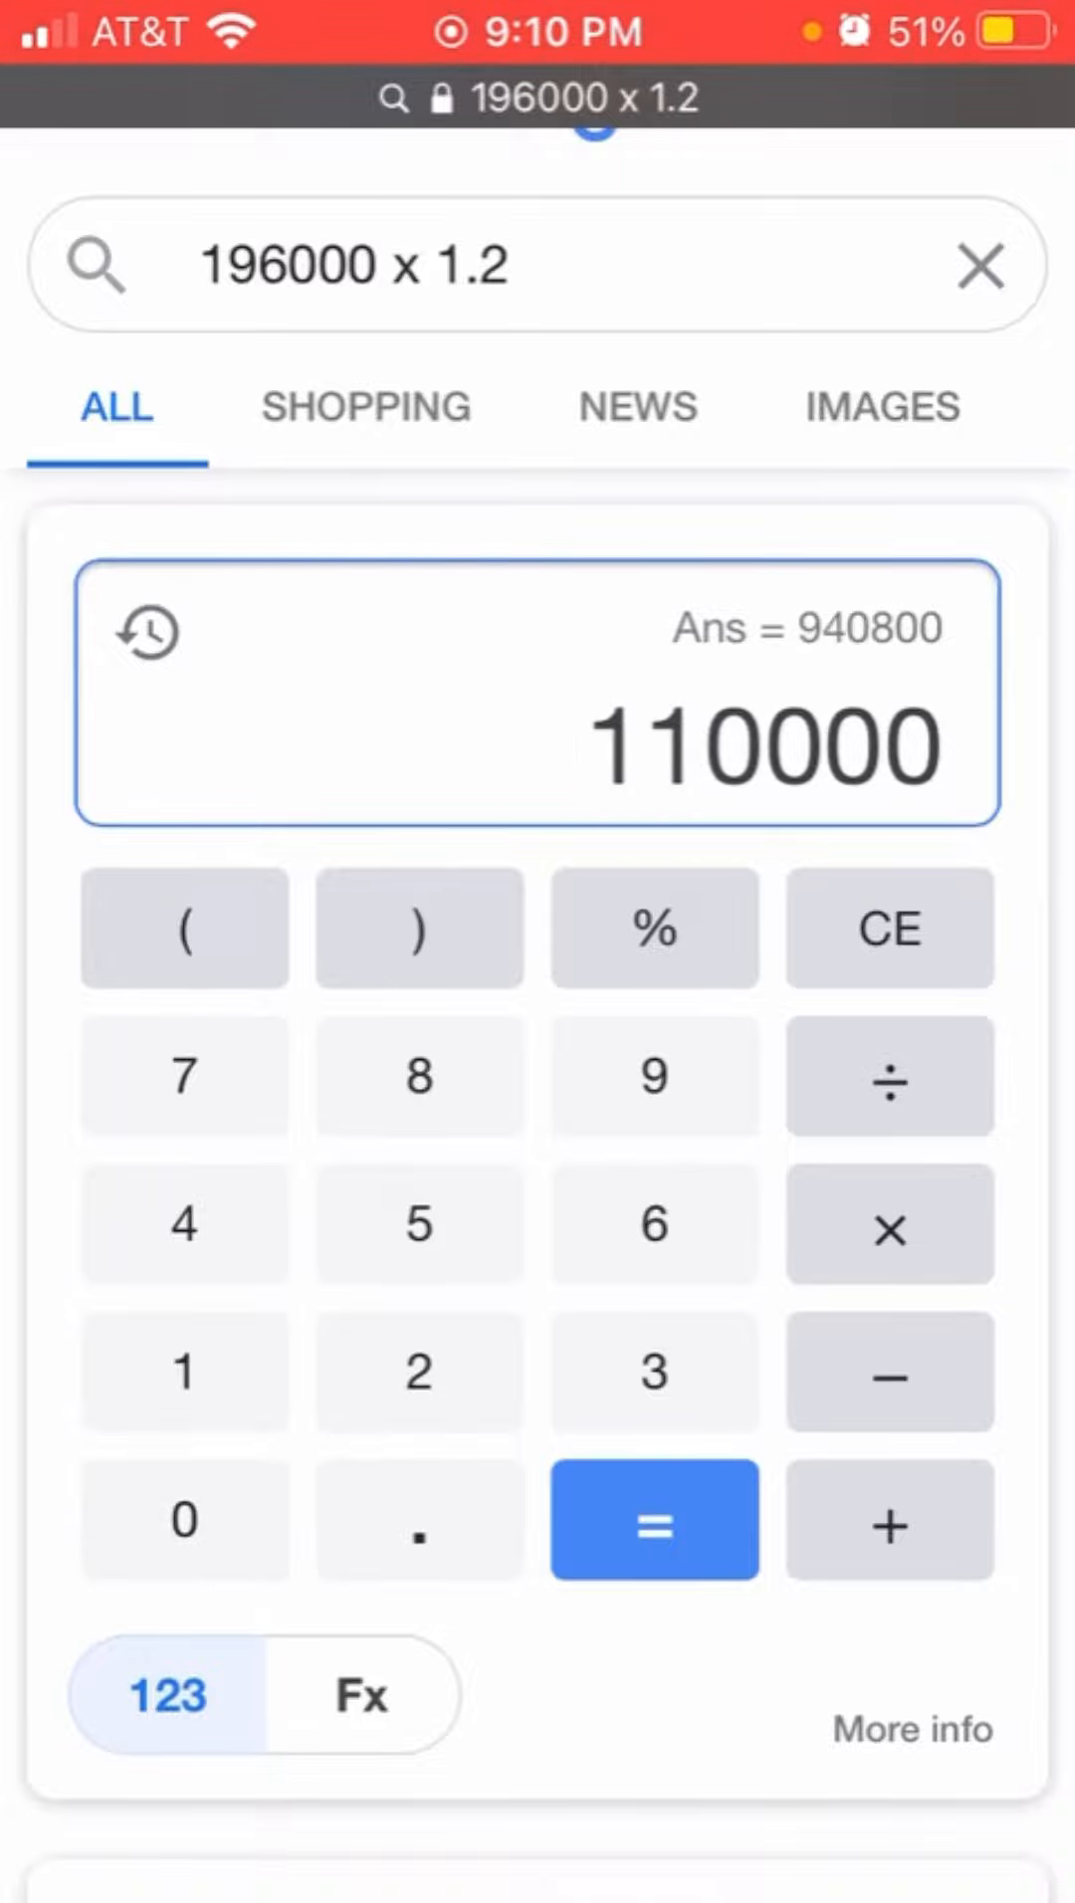
{"action": "left_click", "coordinate": [890, 928]}
{"action": "left_click", "coordinate": [890, 927]}
{"action": "left_click", "coordinate": [889, 927]}
{"action": "left_click", "coordinate": [890, 927]}
{"action": "left_click", "coordinate": [890, 927]}
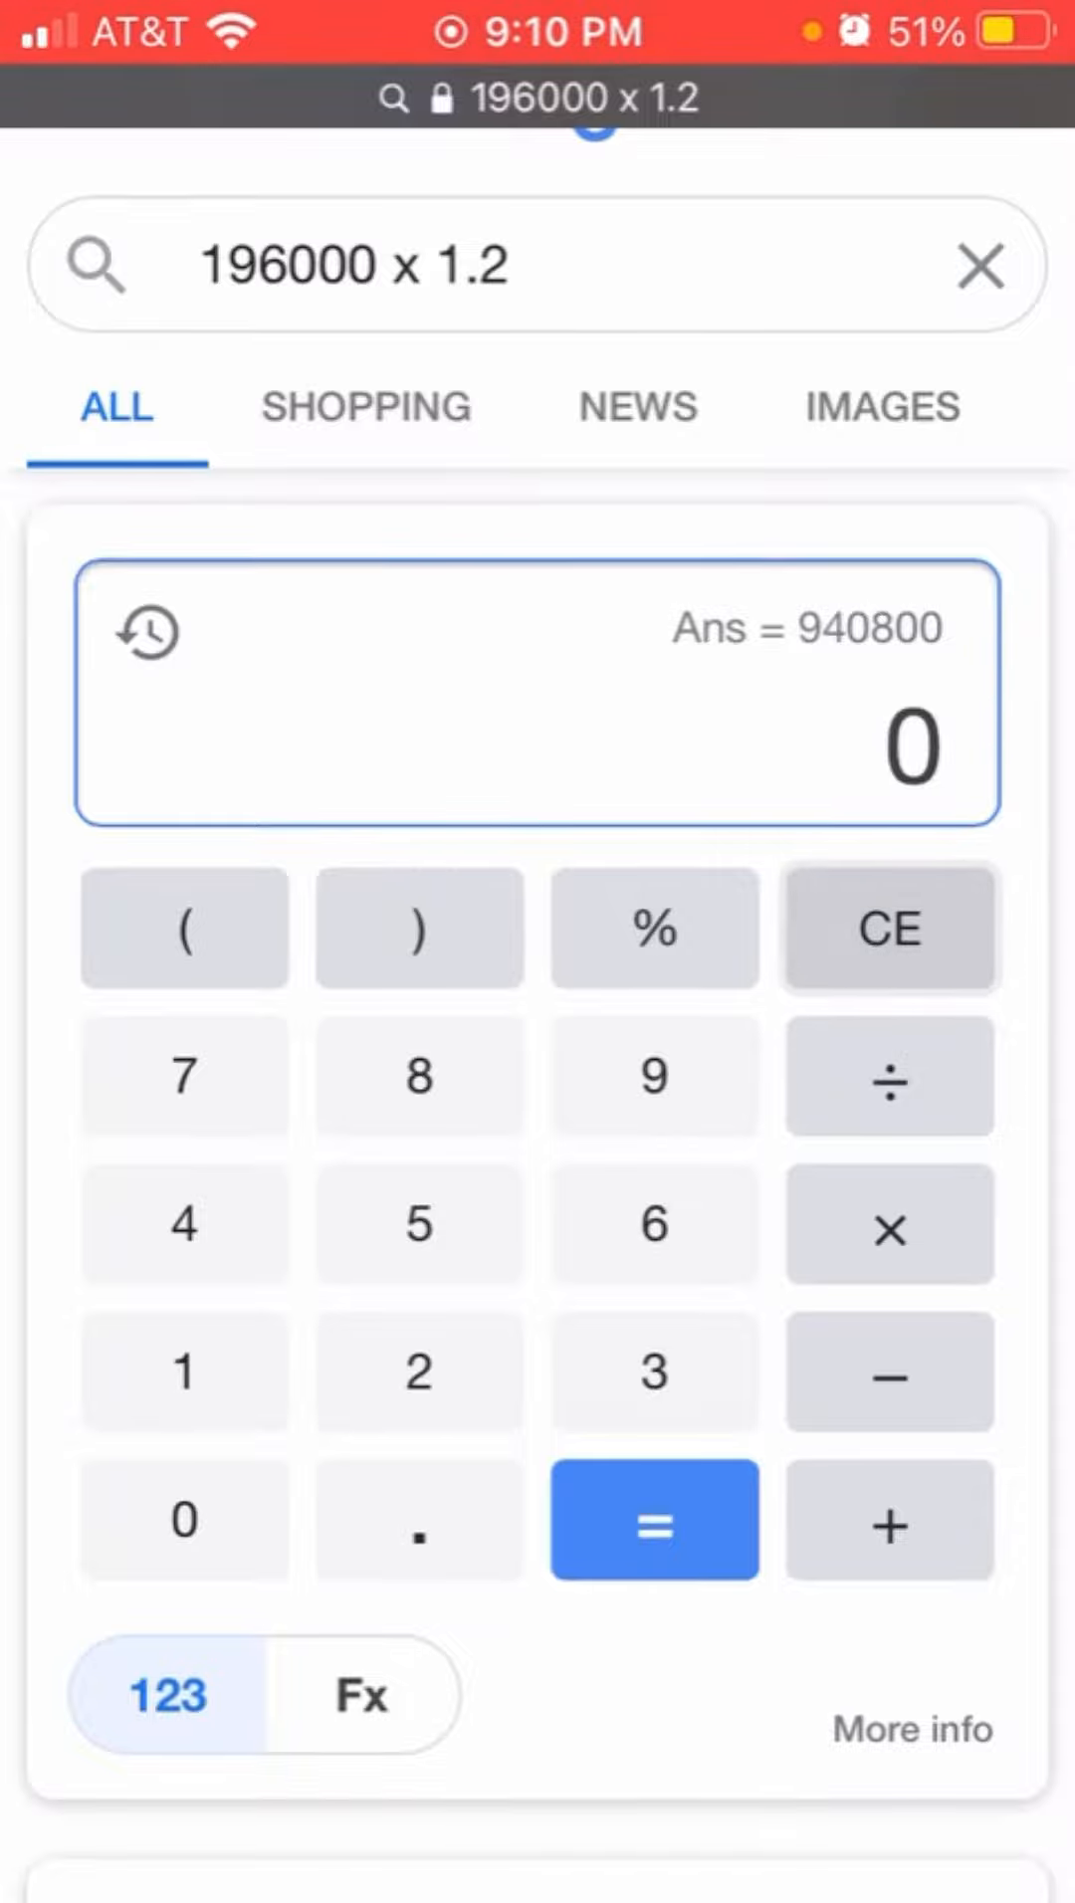
- Enter 196000 × and remove a stray 0 from the multiplier
{"action": "left_click", "coordinate": [182, 1370]}
{"action": "left_click", "coordinate": [653, 1074]}
{"action": "left_click", "coordinate": [653, 1222]}
{"action": "left_click", "coordinate": [182, 1517]}
{"action": "left_click", "coordinate": [182, 1518]}
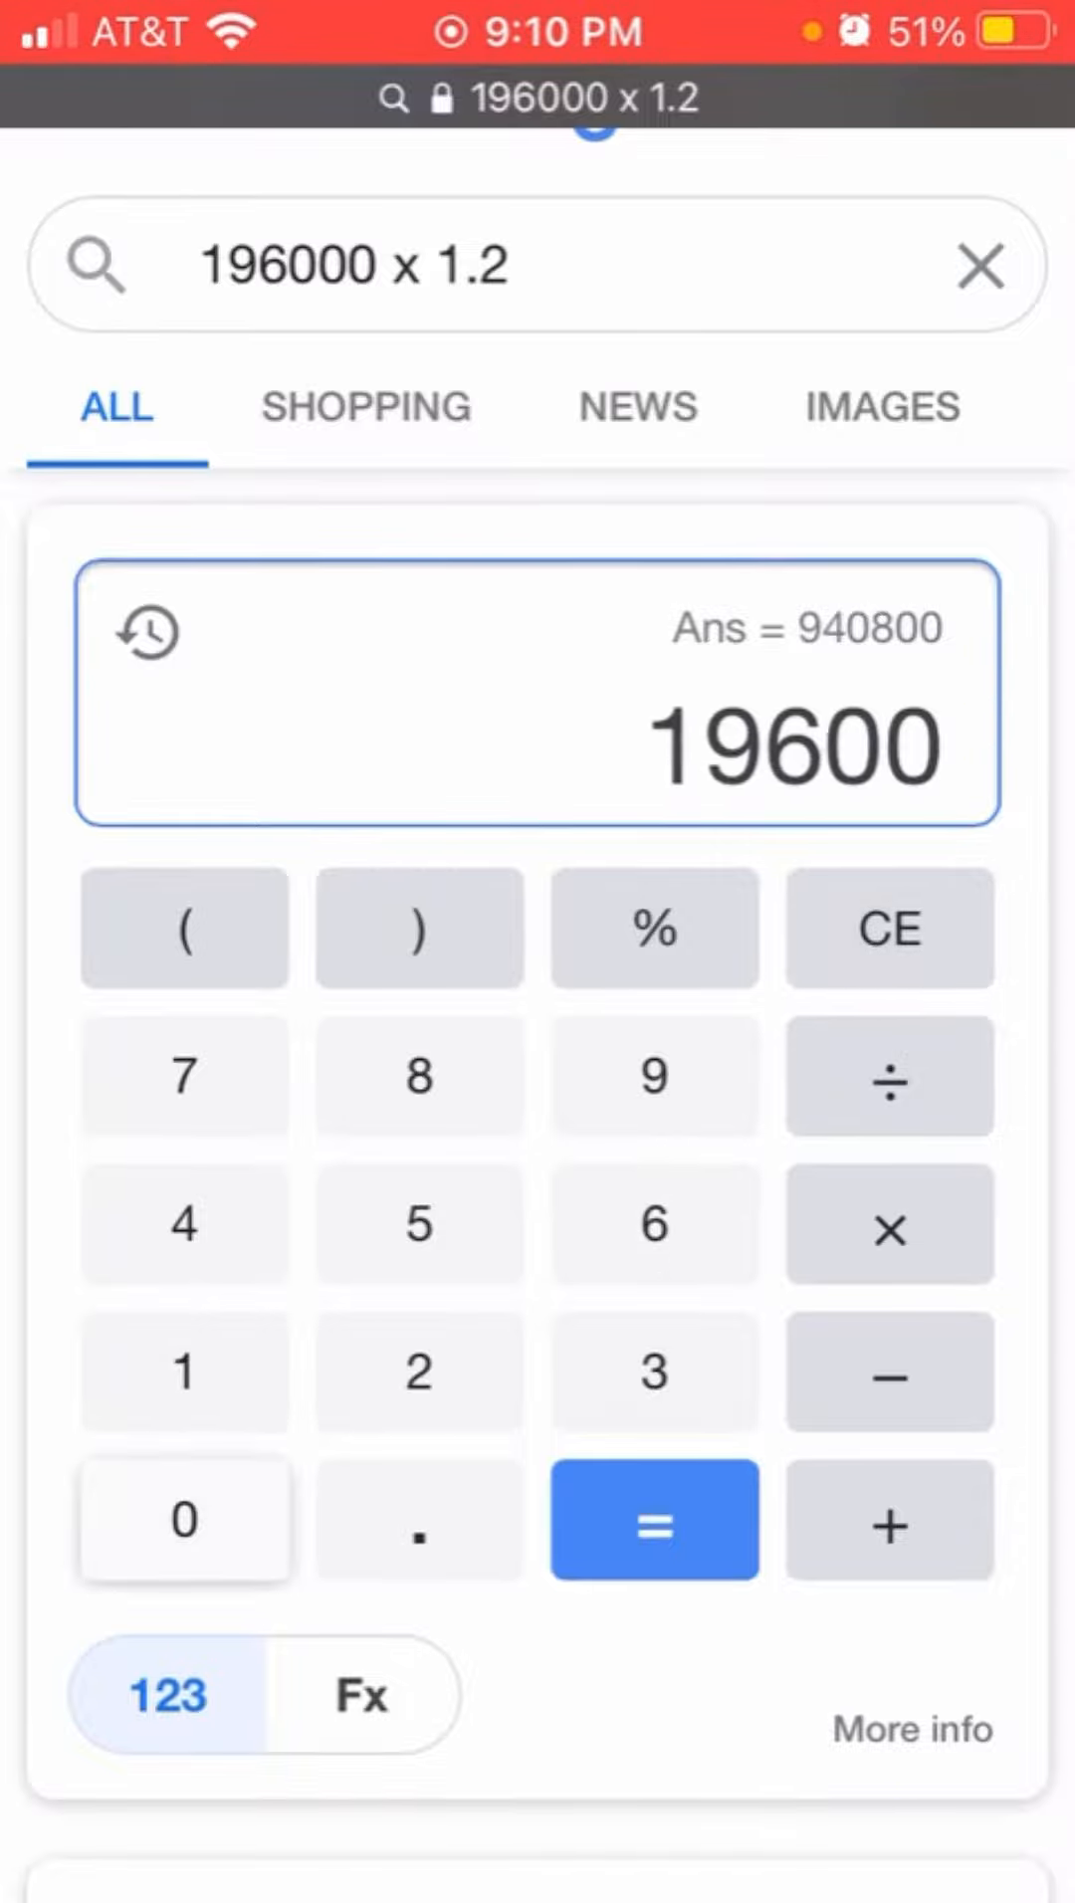
{"action": "left_click", "coordinate": [890, 1225]}
{"action": "left_click", "coordinate": [182, 1518]}
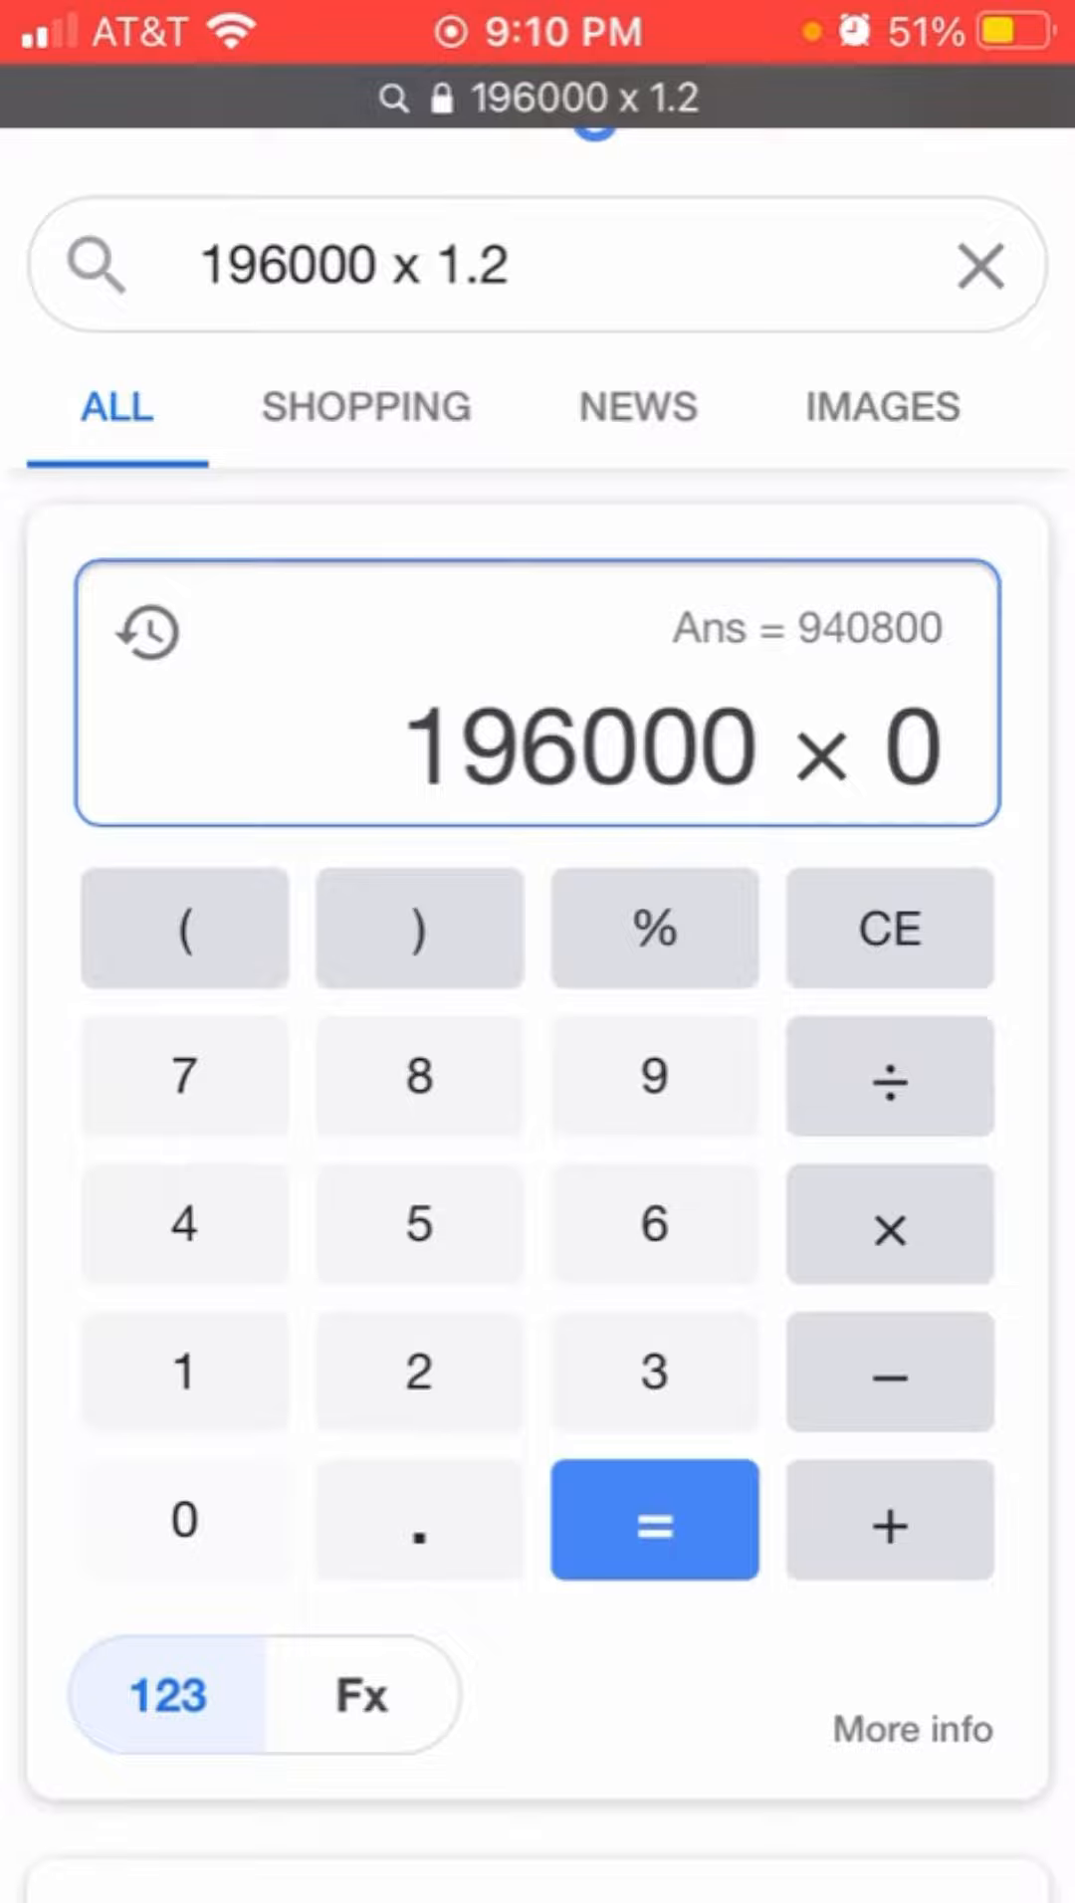
{"action": "left_click", "coordinate": [889, 927]}
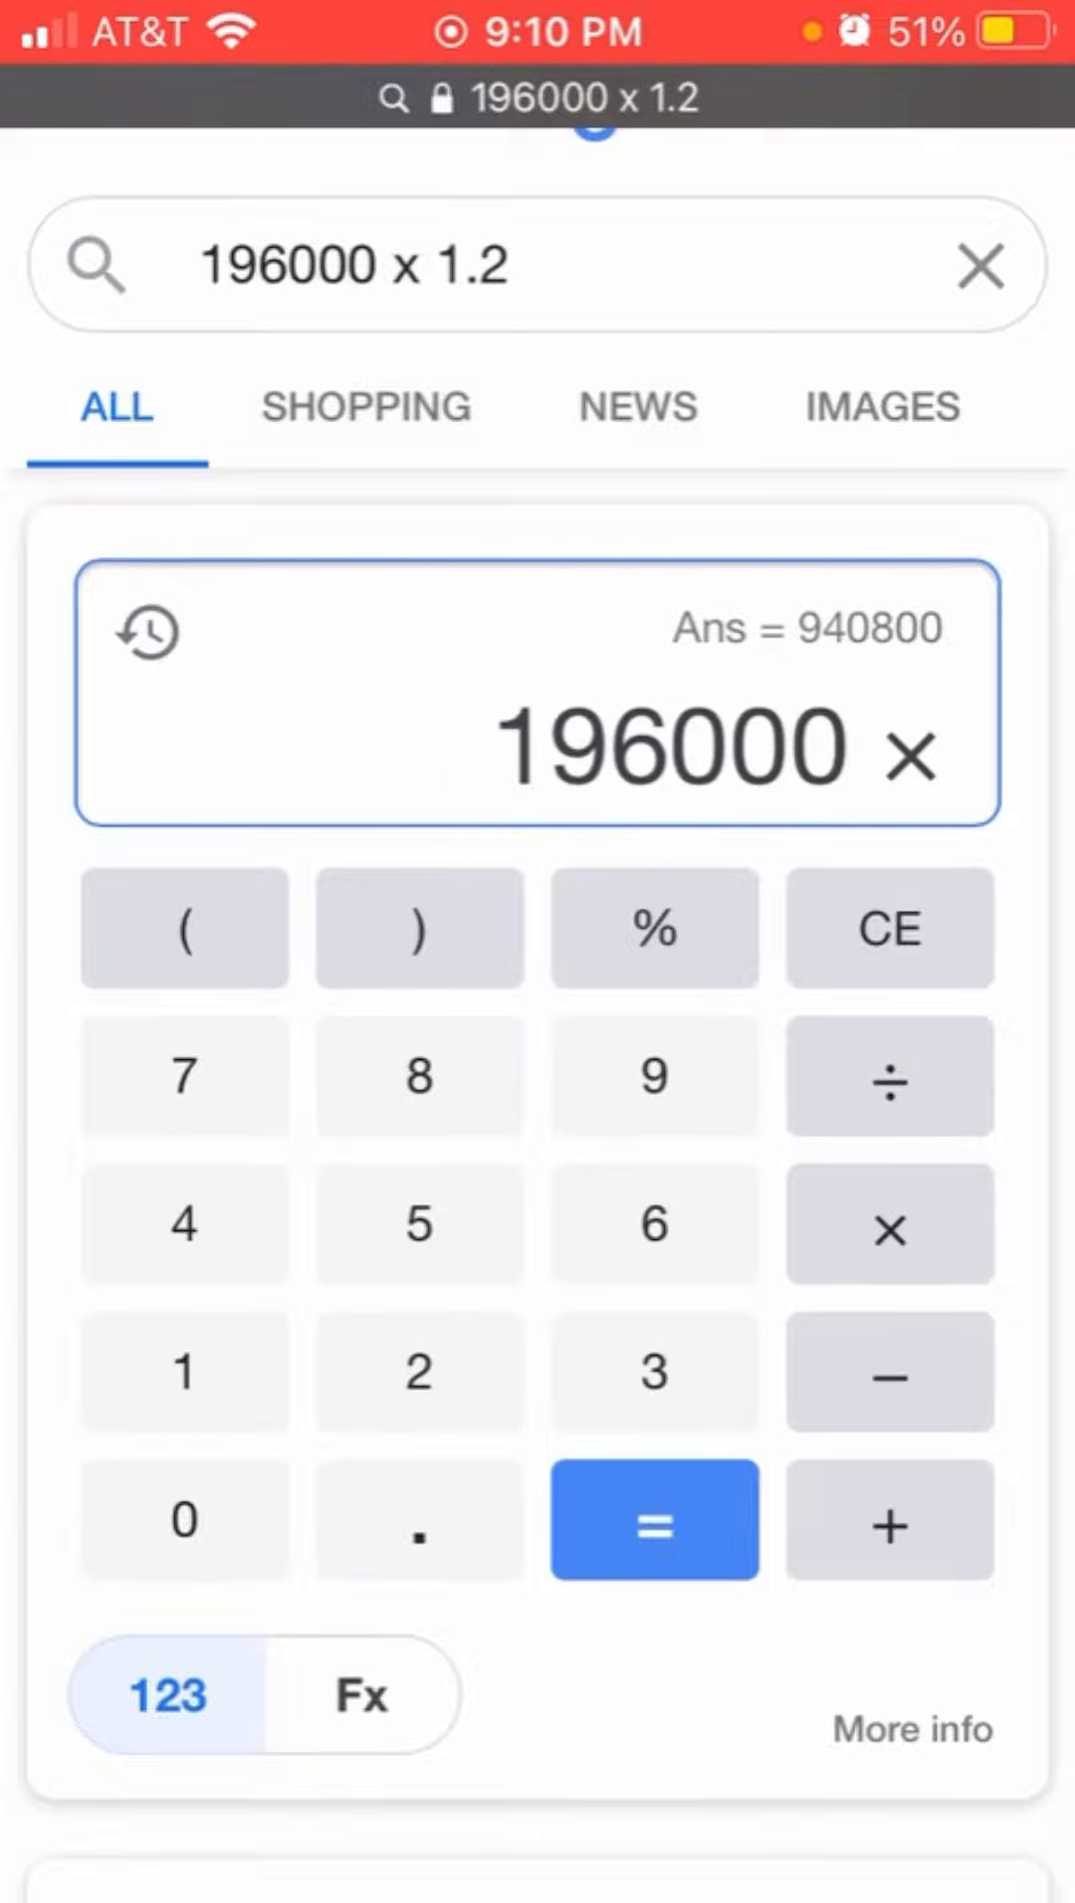
- Multiply 196000 by 1.2 to get 235200
{"action": "left_click", "coordinate": [182, 1370]}
{"action": "left_click", "coordinate": [419, 1518]}
{"action": "left_click", "coordinate": [419, 1370]}
{"action": "left_click", "coordinate": [652, 1517]}
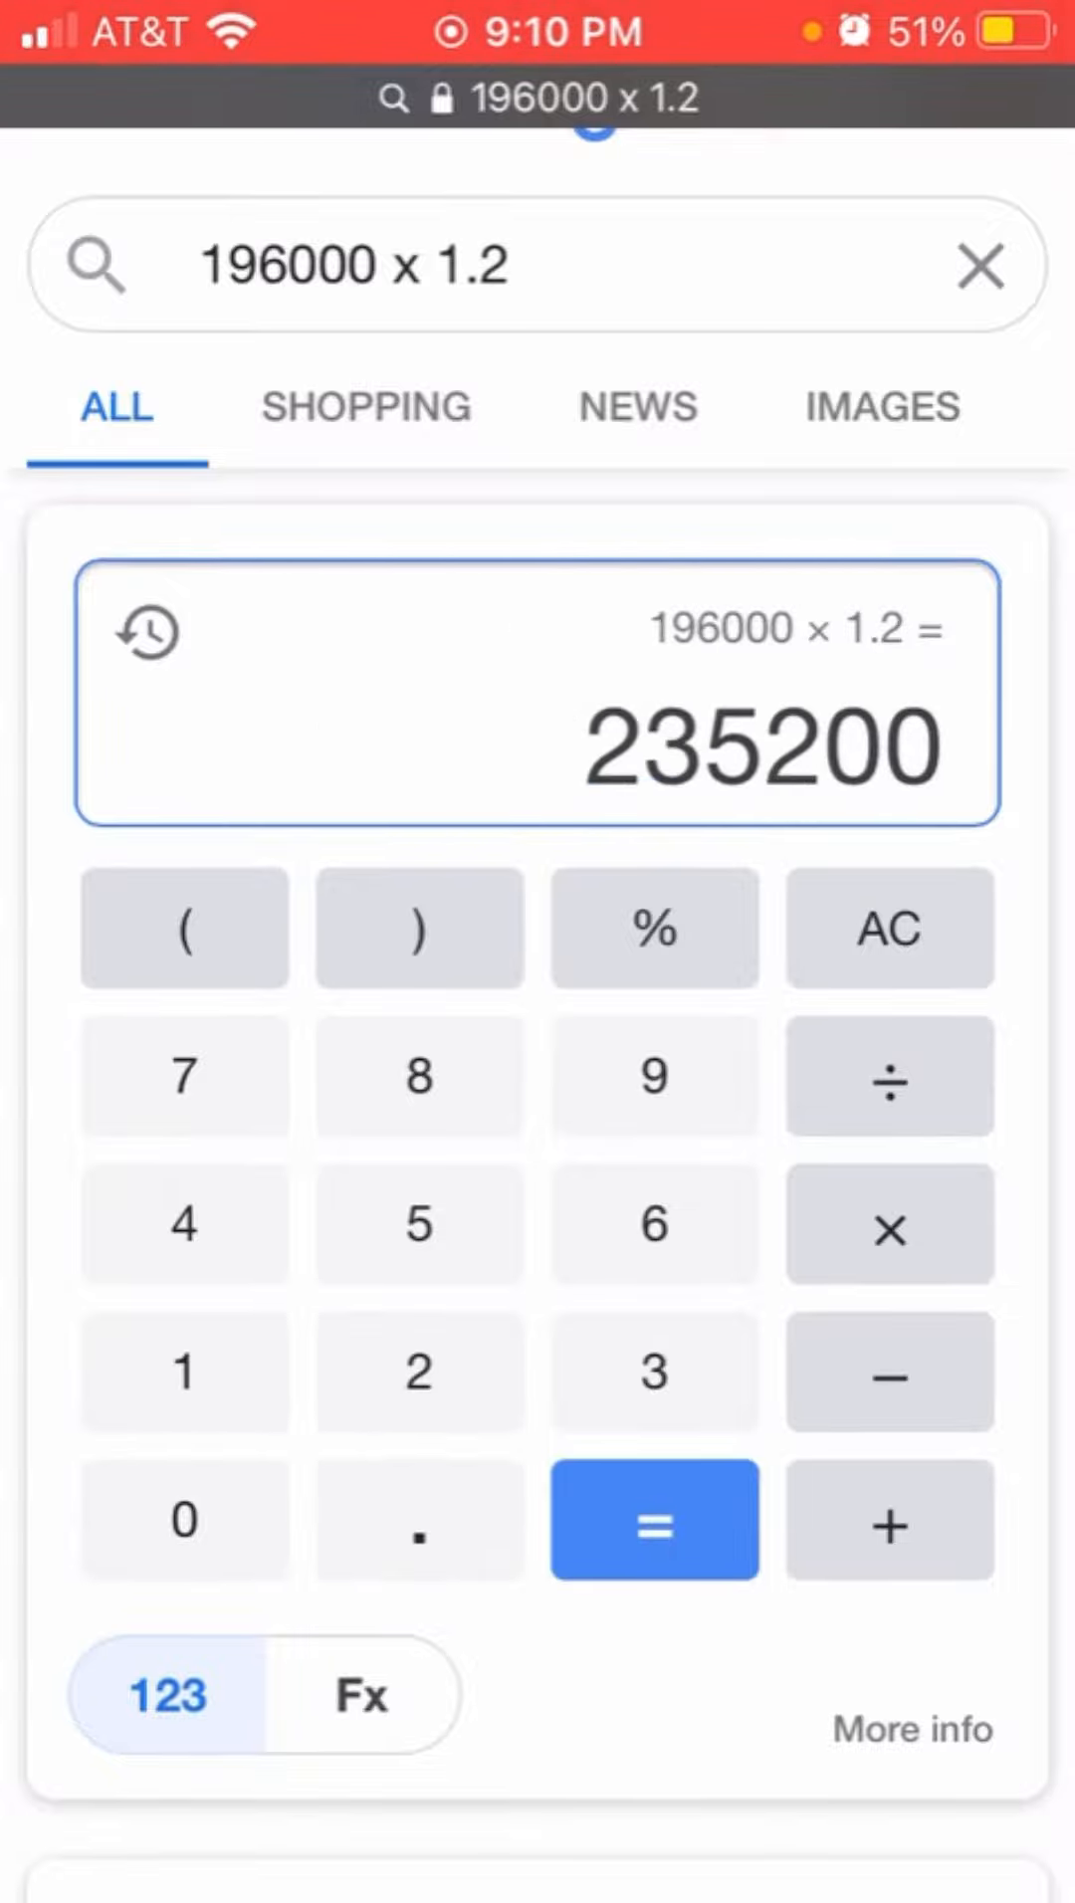
- Multiply 235200 by 1.1 to get 258720
{"action": "left_click", "coordinate": [890, 1225]}
{"action": "left_click", "coordinate": [182, 1370]}
{"action": "left_click", "coordinate": [419, 1517]}
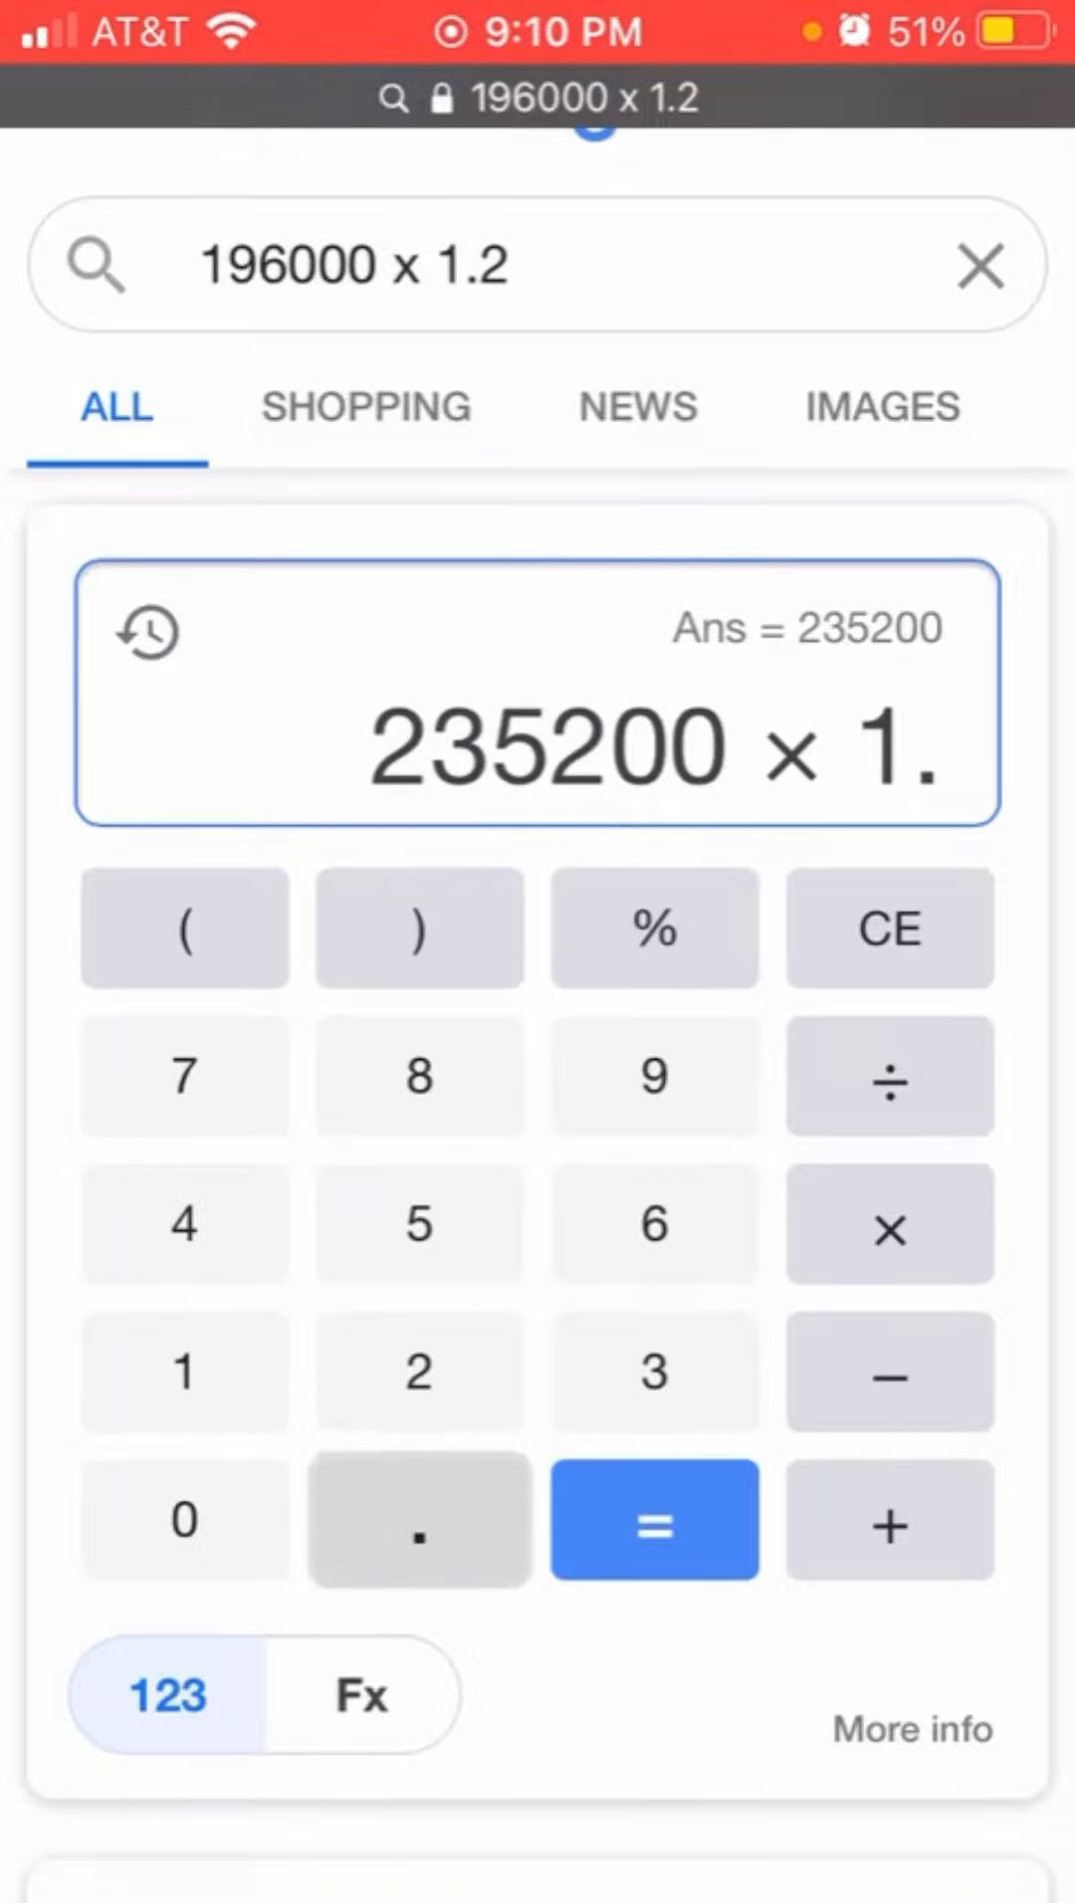
{"action": "left_click", "coordinate": [182, 1371]}
{"action": "left_click", "coordinate": [653, 1517]}
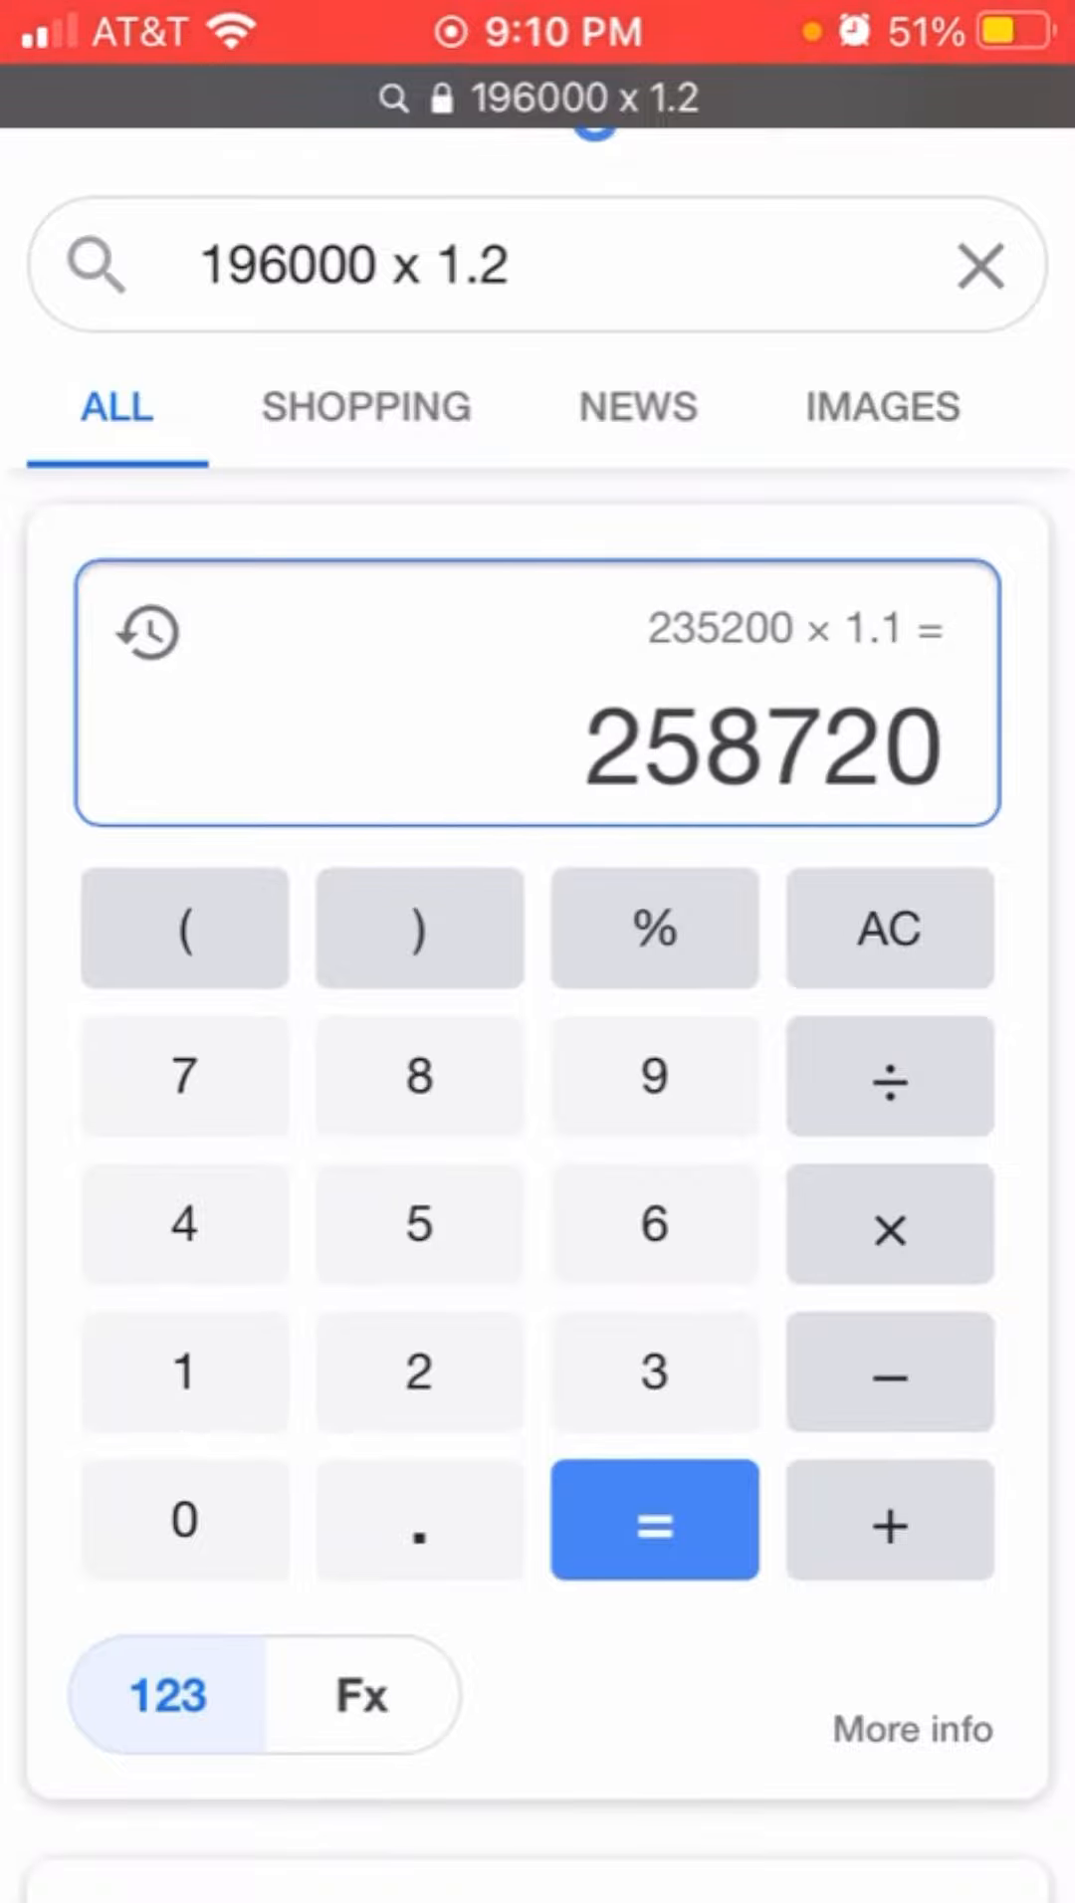
- Double the result twice: 258720 × 2 = 517440, then × 2 = 1034880
{"action": "left_click", "coordinate": [890, 1225]}
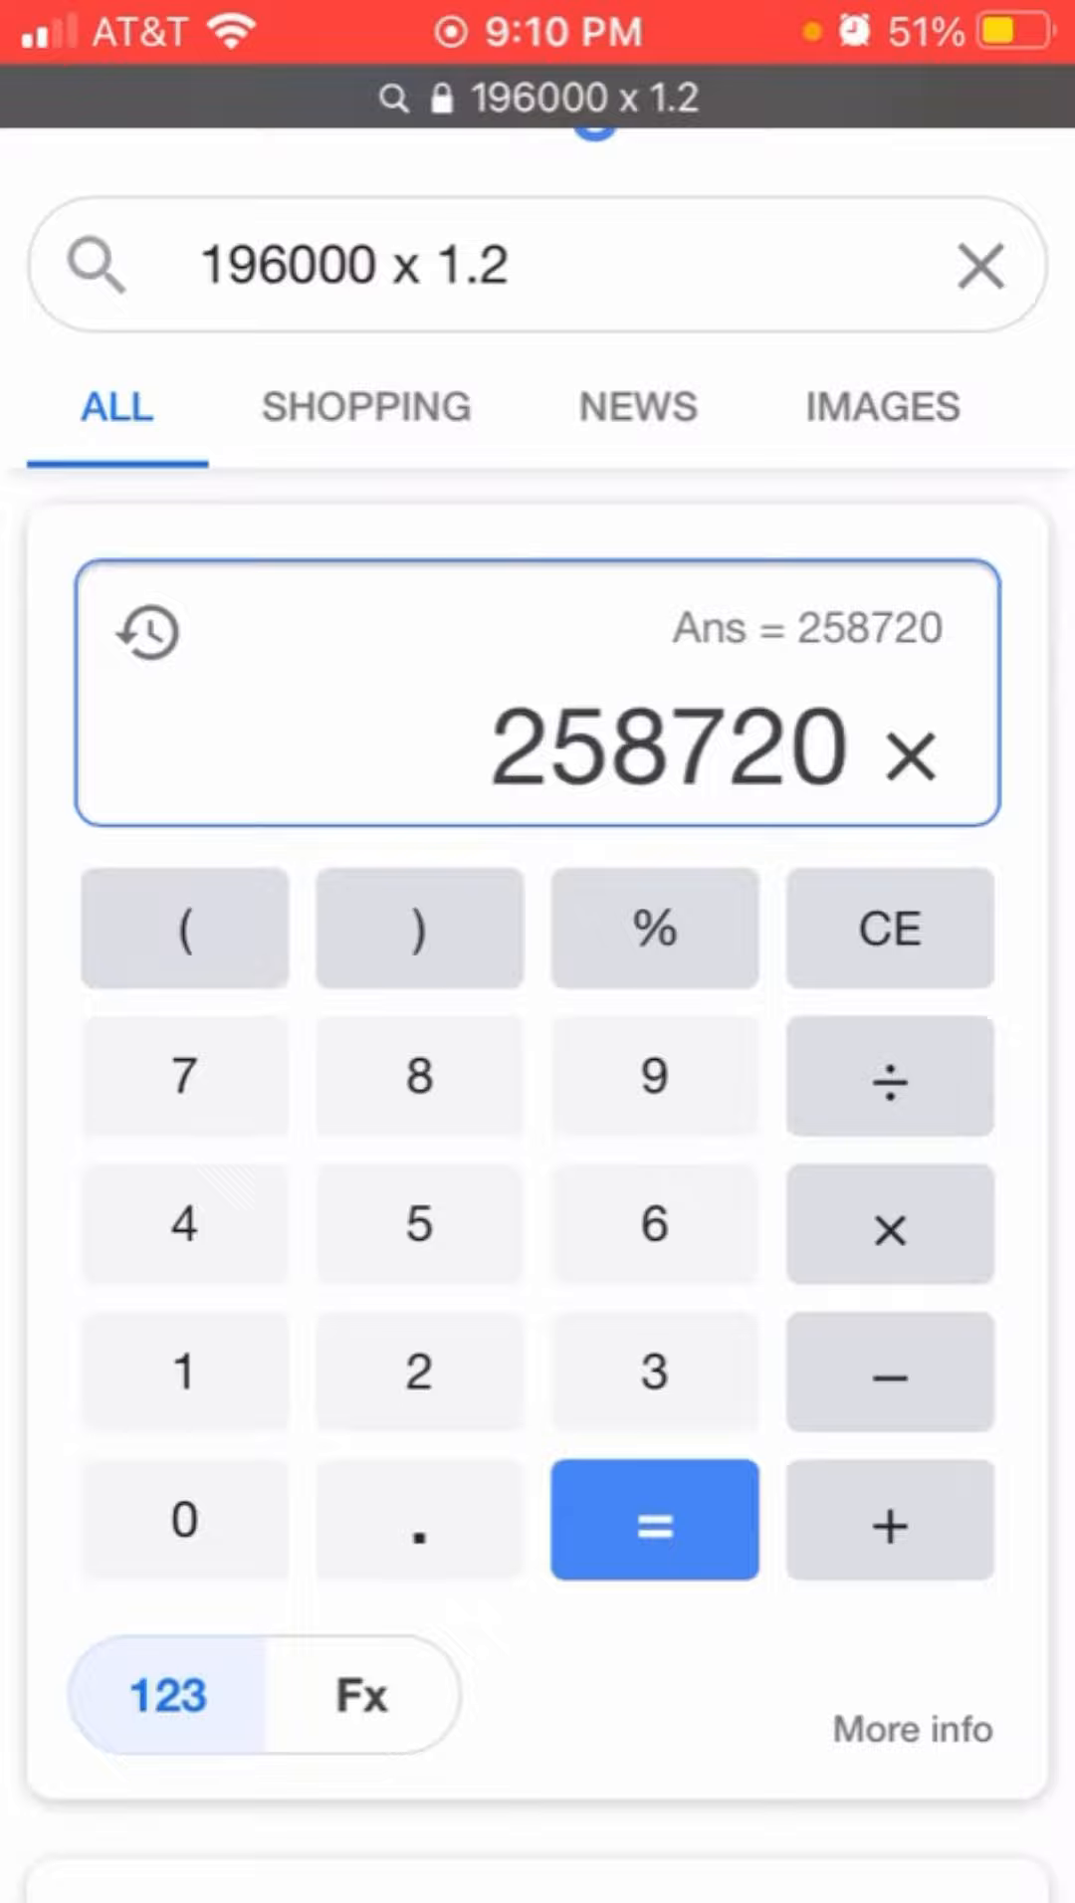
{"action": "left_click", "coordinate": [419, 1371]}
{"action": "left_click", "coordinate": [653, 1517]}
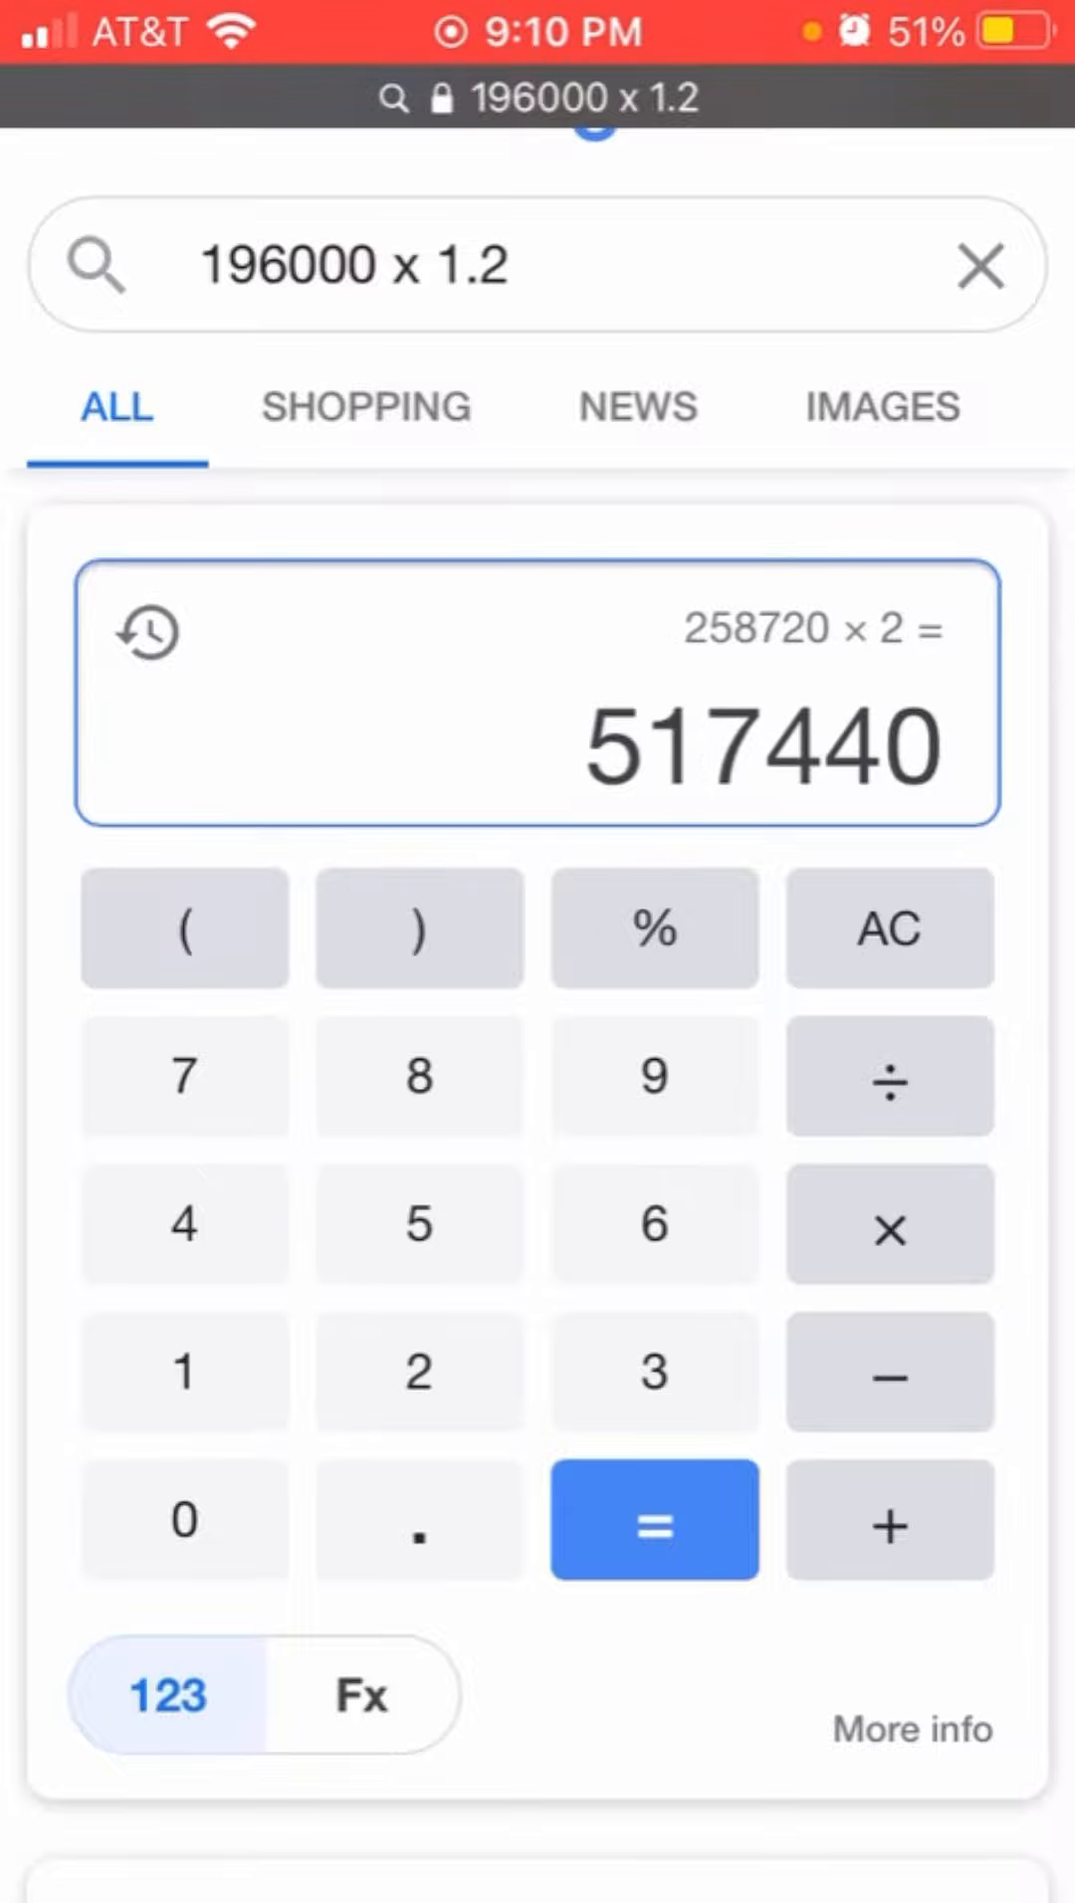
{"action": "left_click", "coordinate": [653, 1517]}
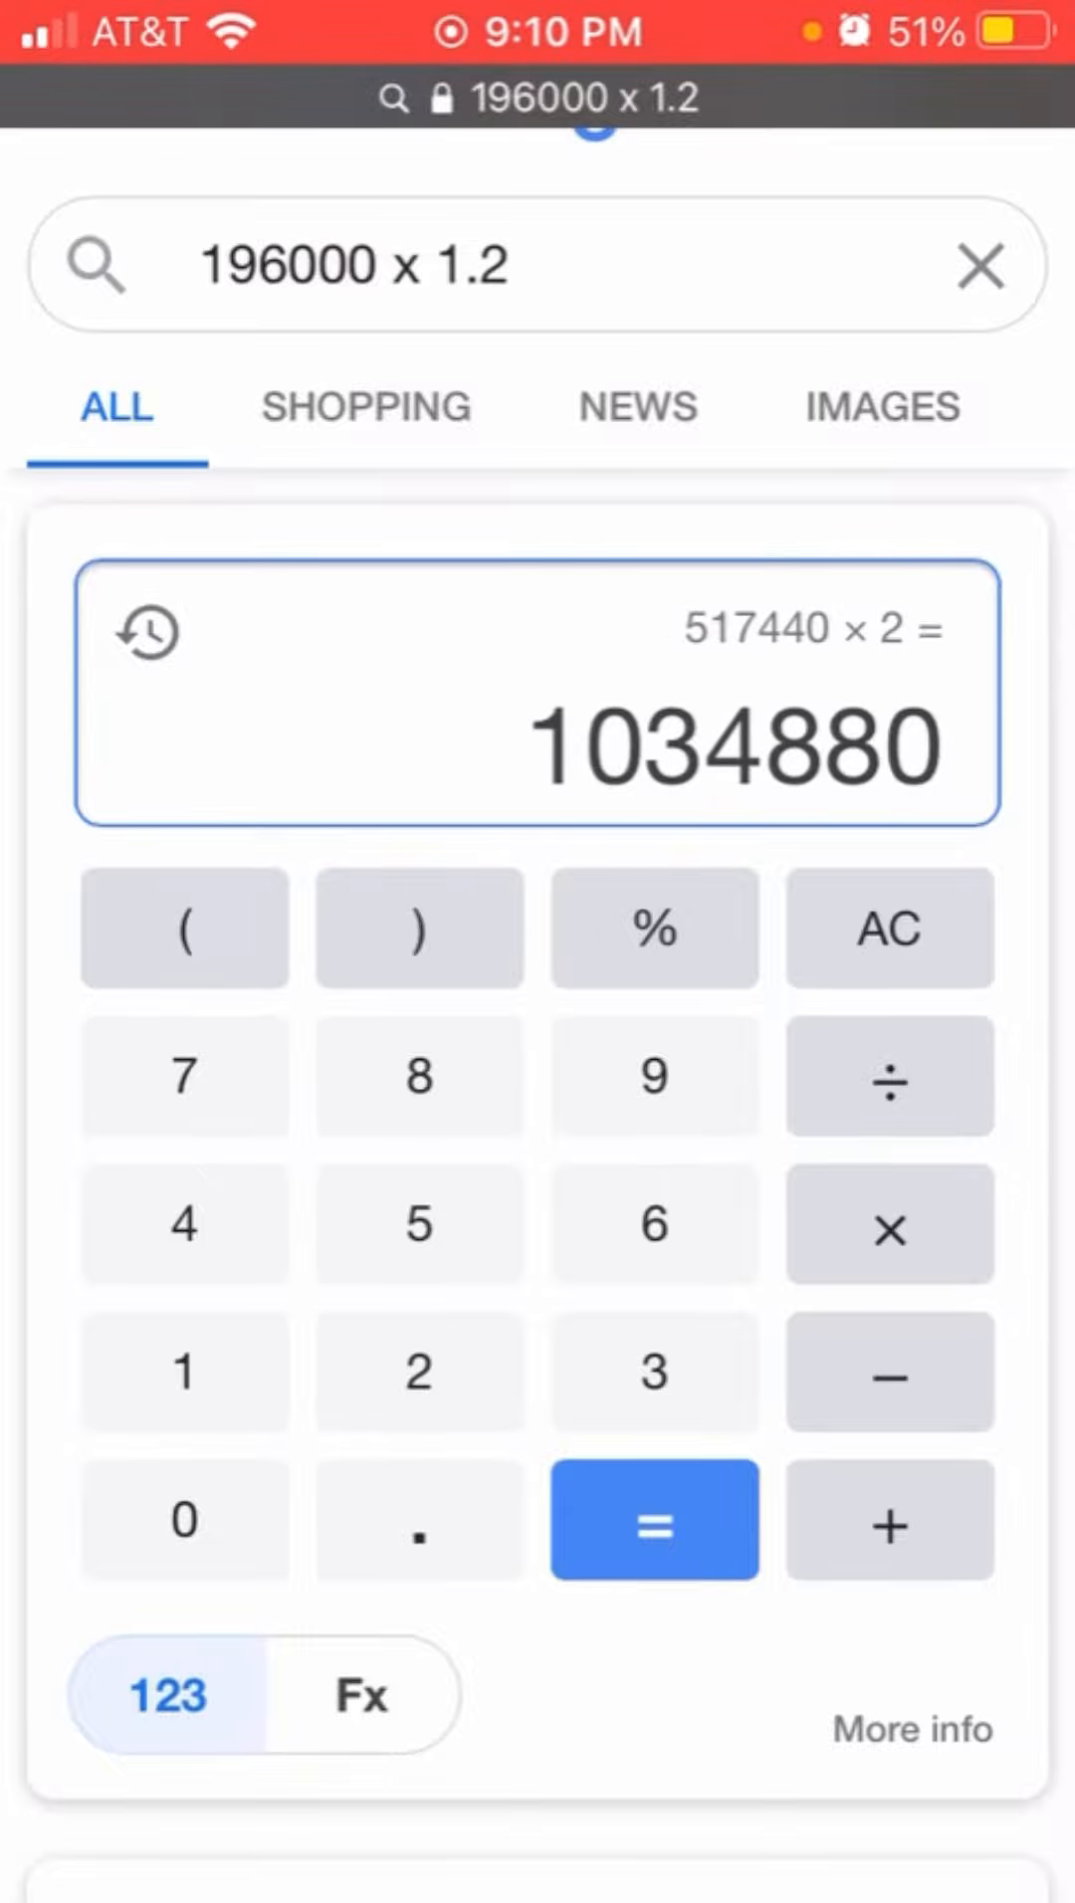